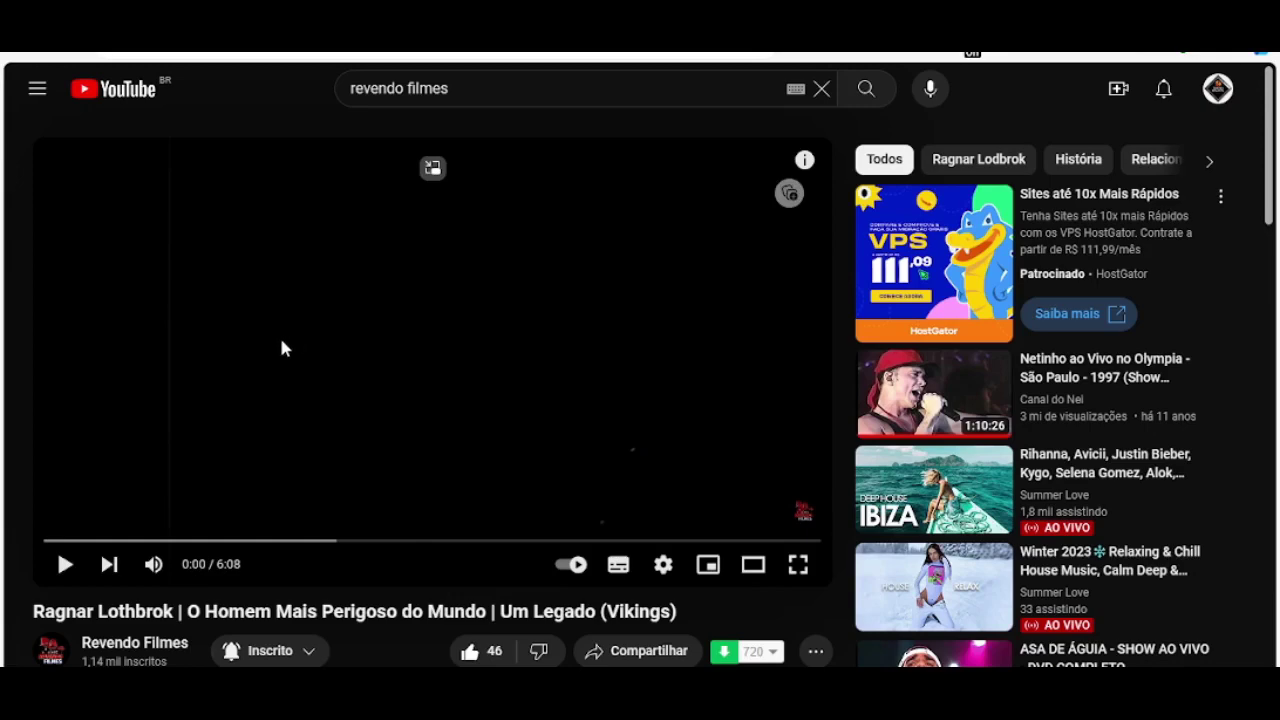
Step: Play the opening of the Ragnar Lothbrok video to hear its original narration and background sound
left_click(281, 339)
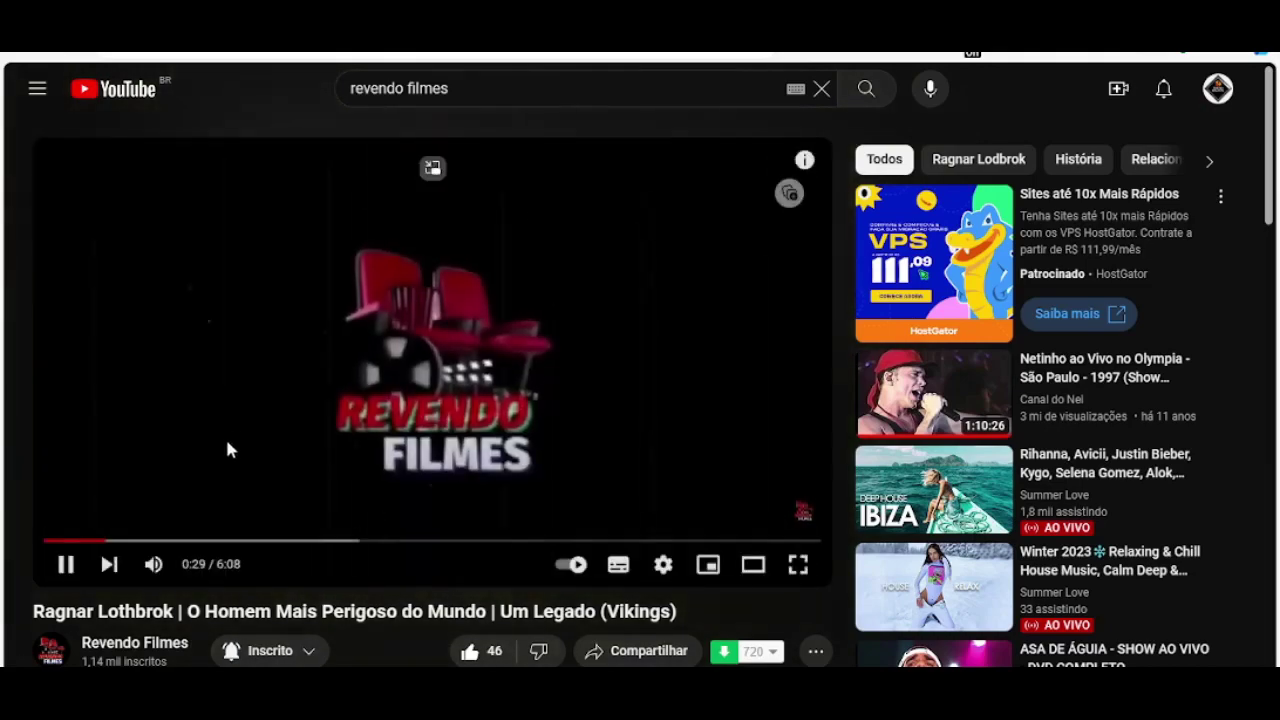
left_click(241, 422)
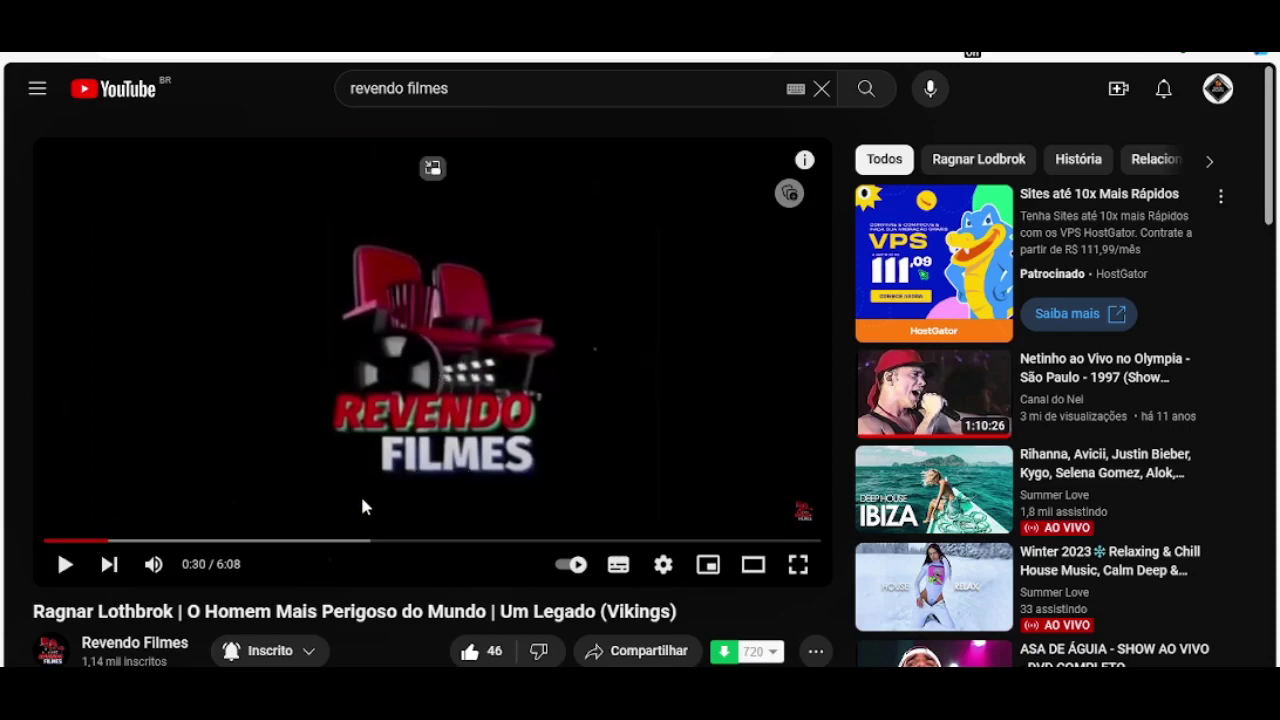
left_click(476, 403)
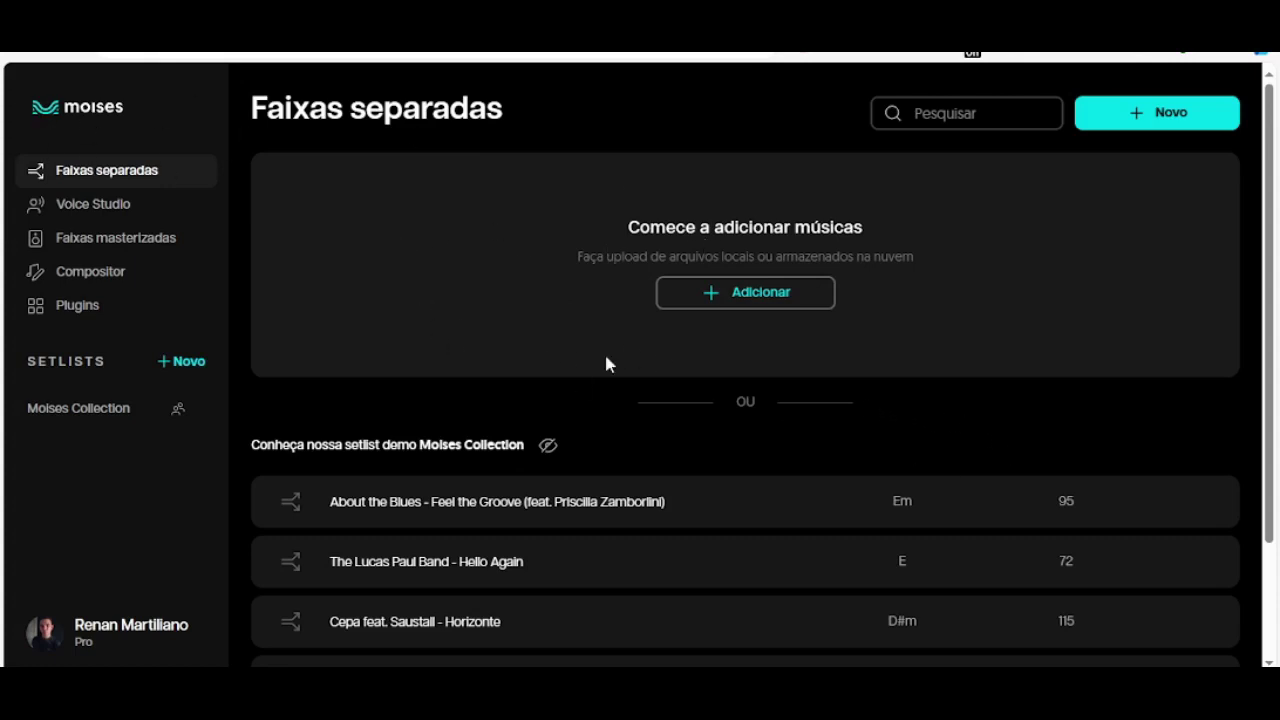
Step: Upload the local Ragnar Lothbrok file to Moises and submit it for the standard two-track Vocais, Instrumental separation
left_click(748, 300)
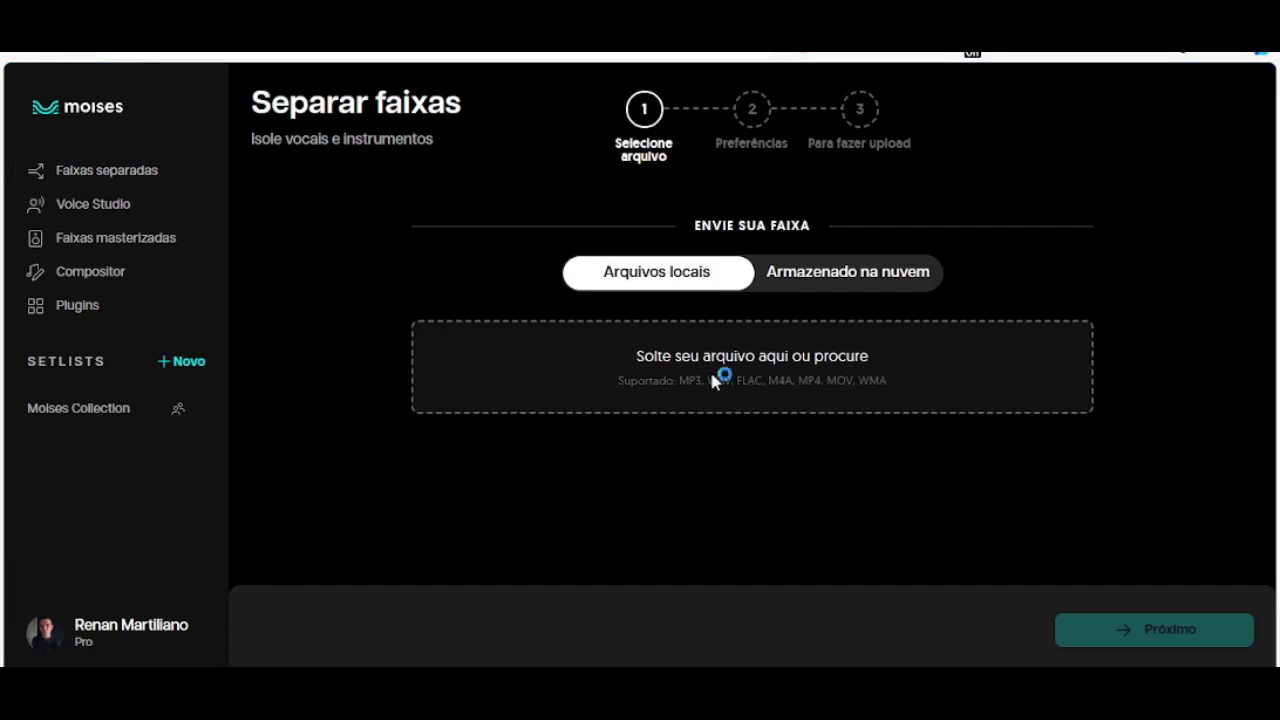
left_click(657, 368)
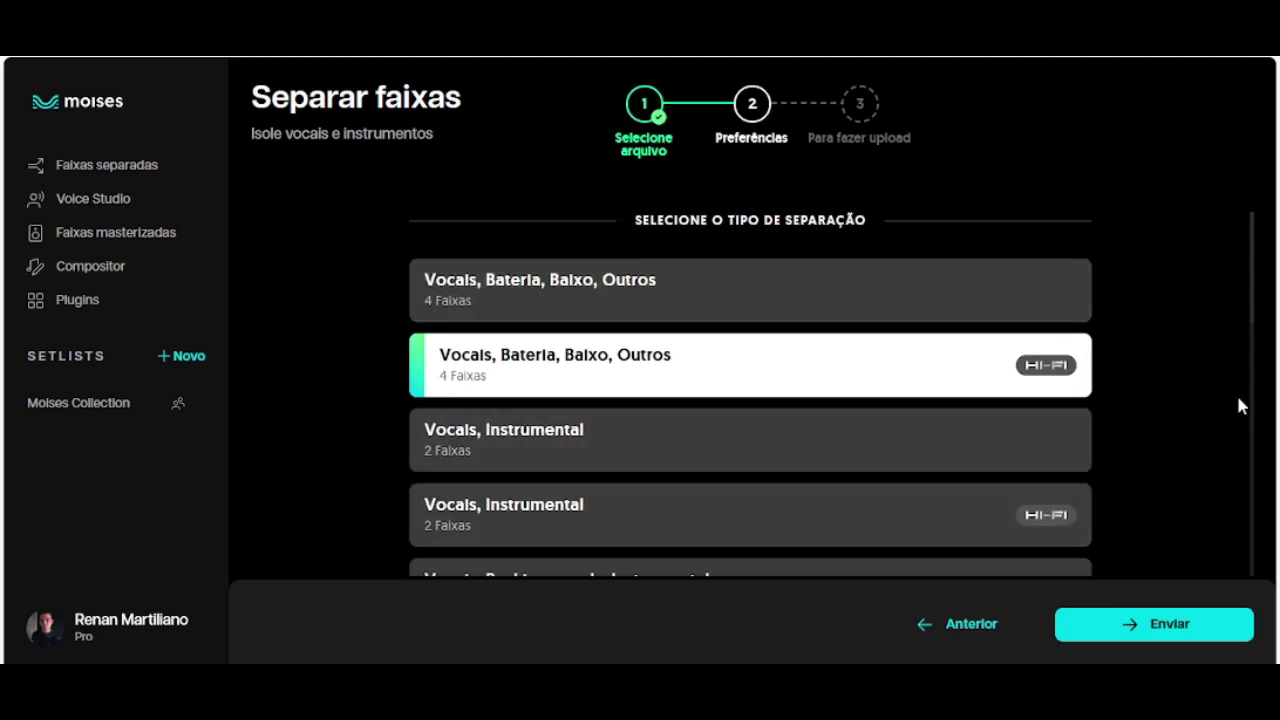
scroll(1215, 370, "down", 1)
scroll(530, 300, "up", 1)
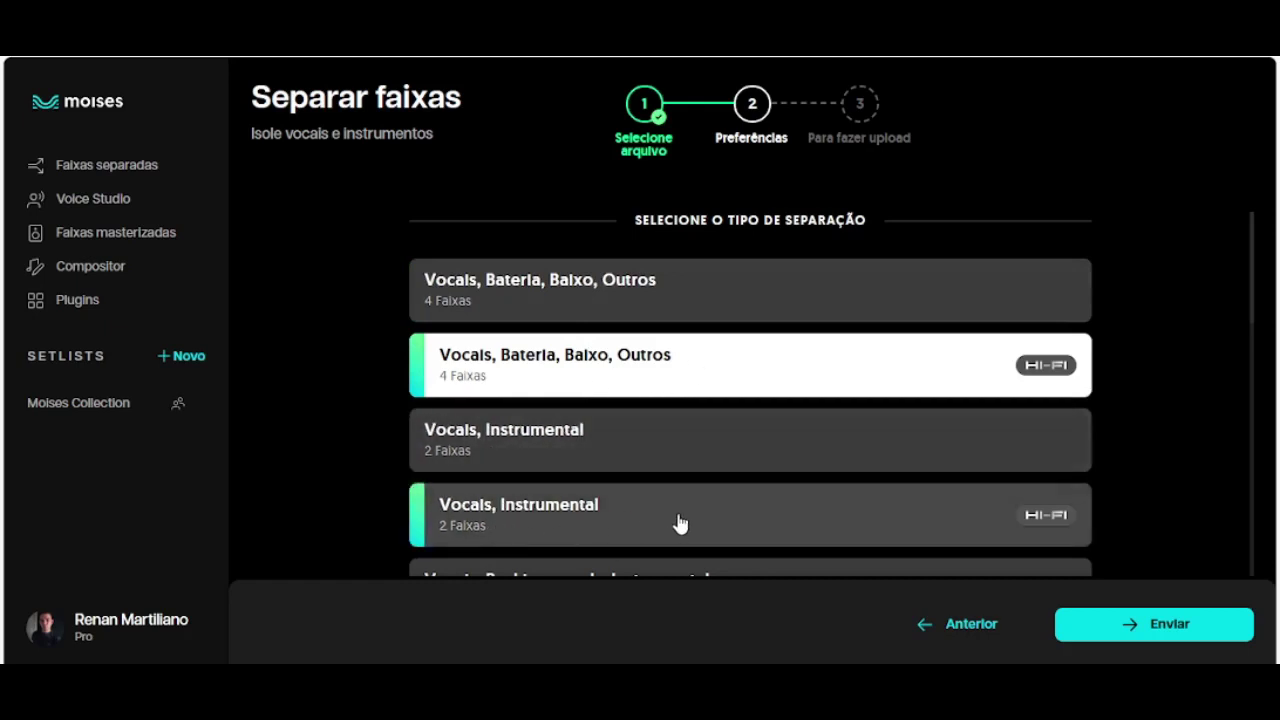
scroll(675, 522, "down", 1)
scroll(650, 515, "down", 1)
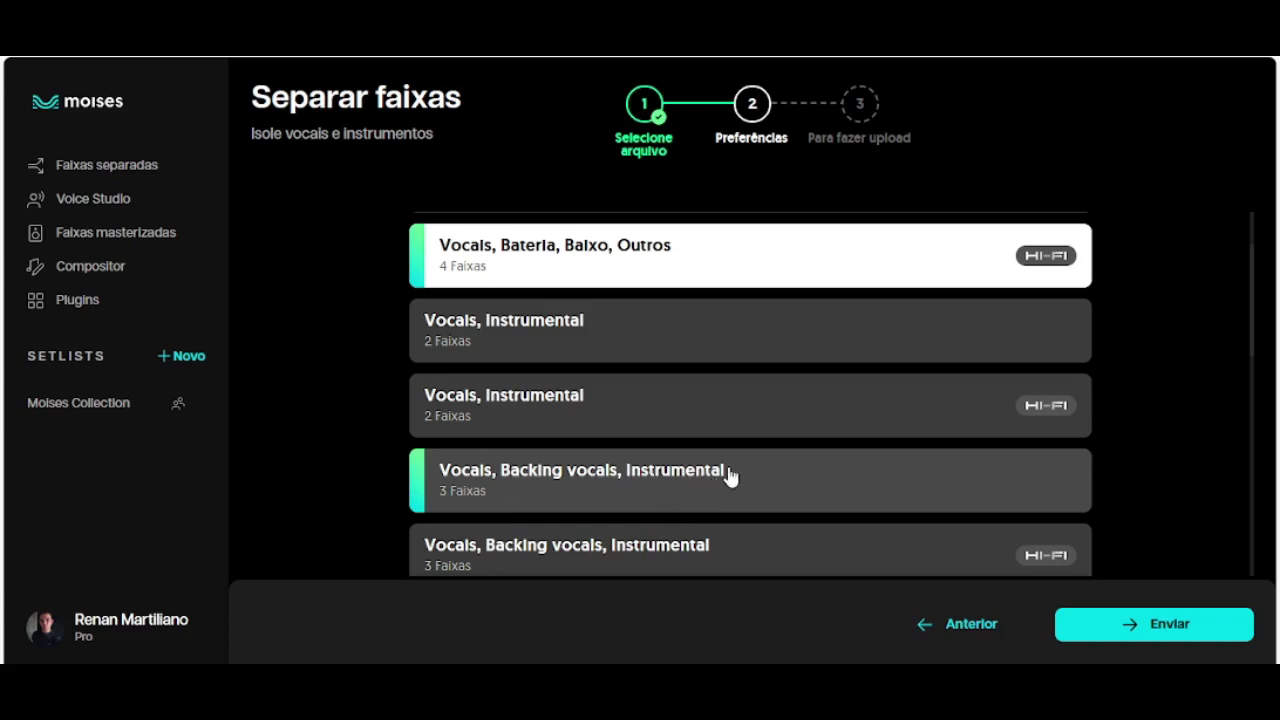
scroll(800, 467, "down", 1)
scroll(694, 463, "down", 1)
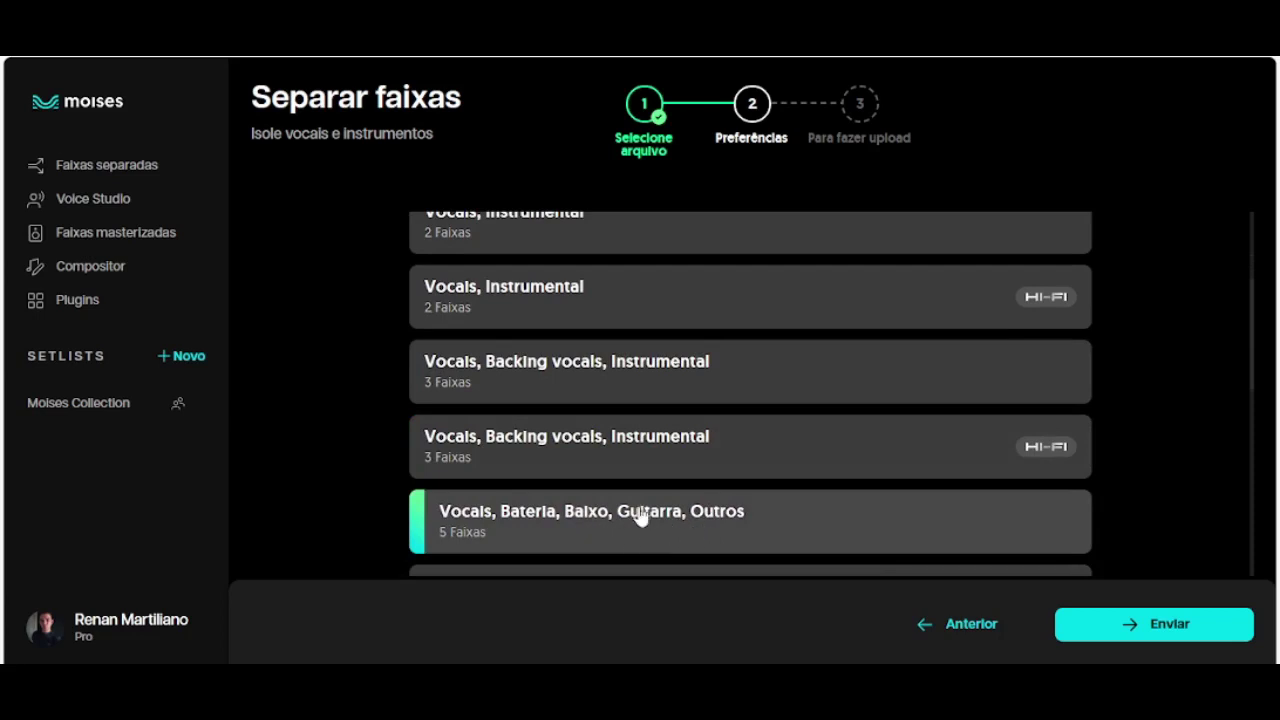
scroll(640, 515, "up", 3)
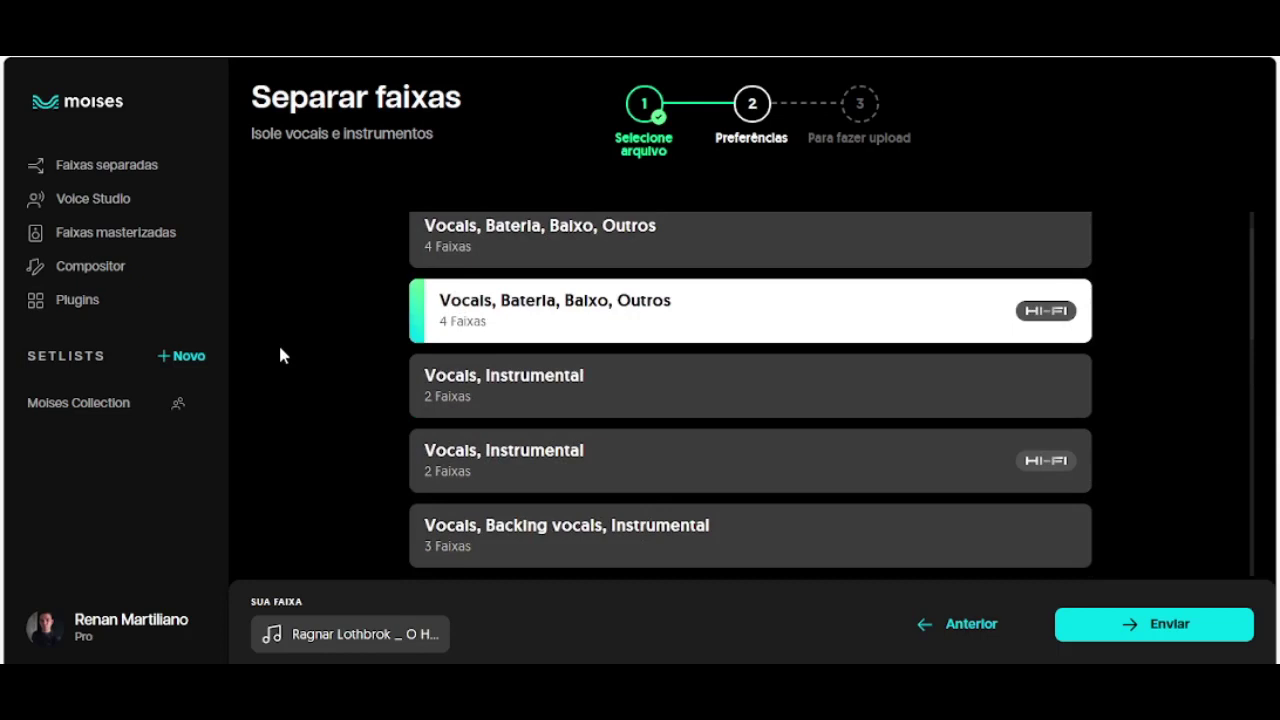
scroll(660, 360, "up", 1)
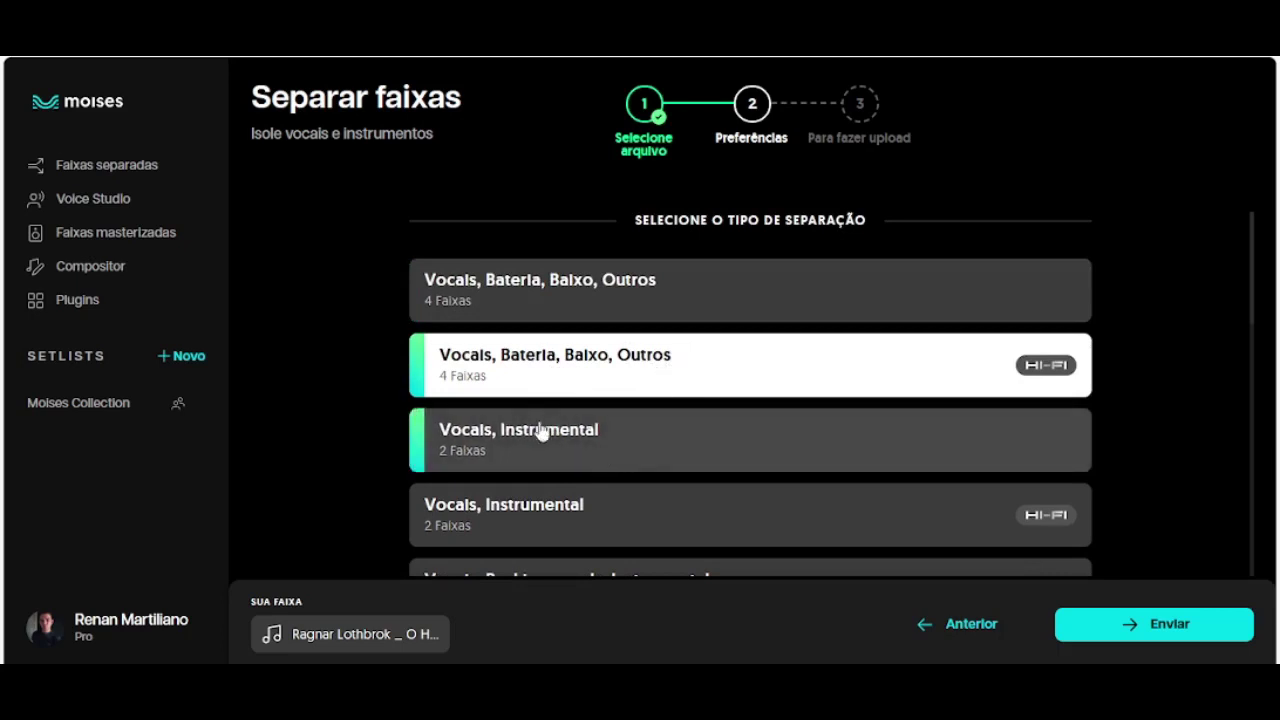
left_click(613, 455)
left_click(1163, 638)
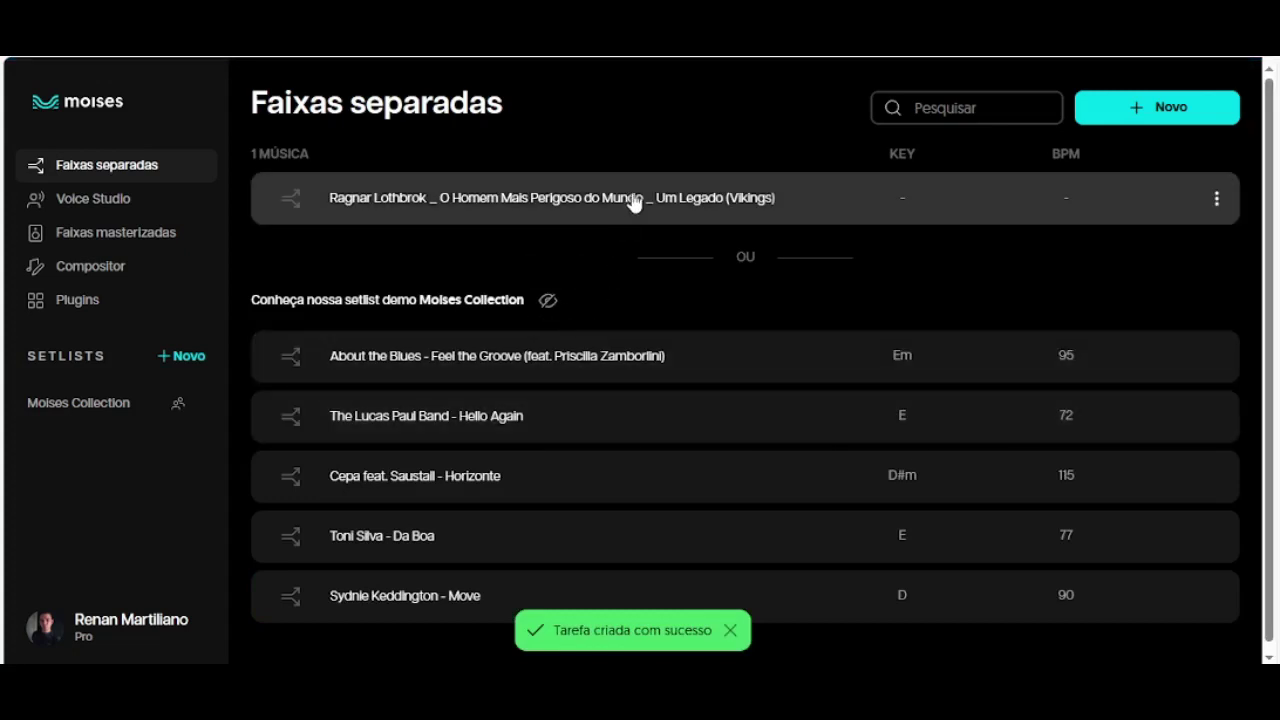
Step: Open the separated Ragnar Lothbrok song and lower the Vocais track volume to 0
left_click(718, 202)
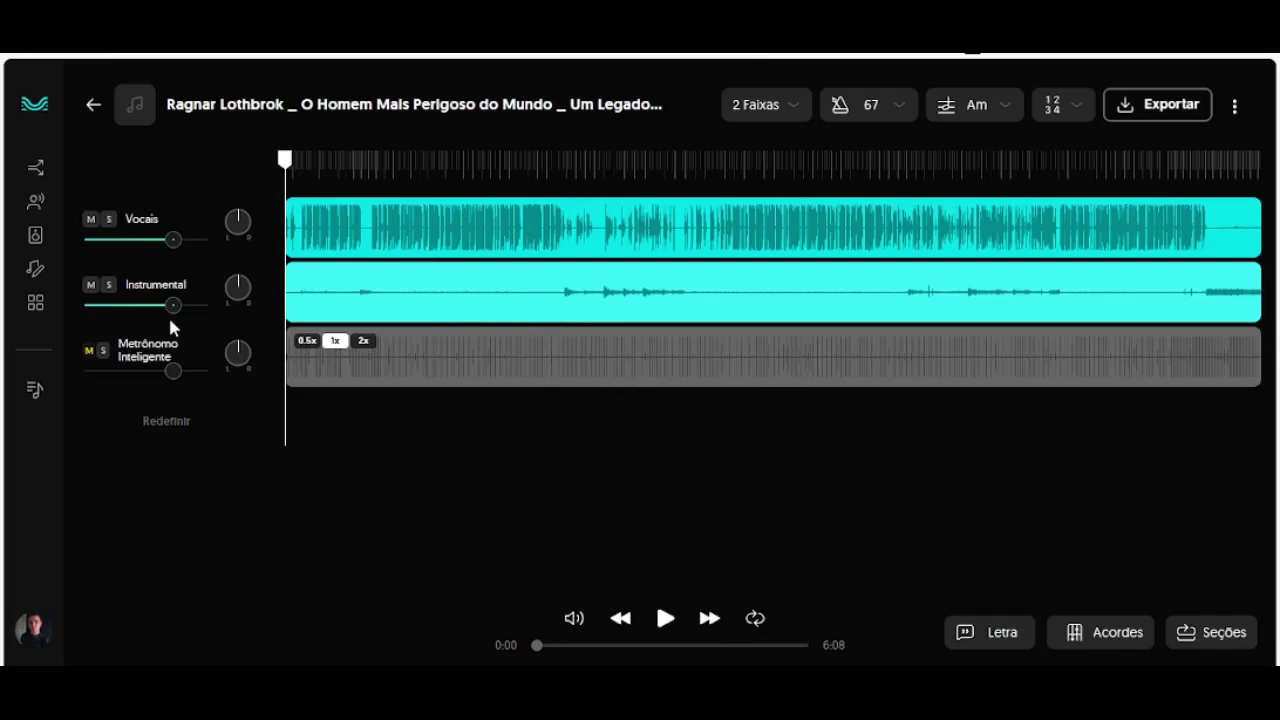
mouse_move(188, 256)
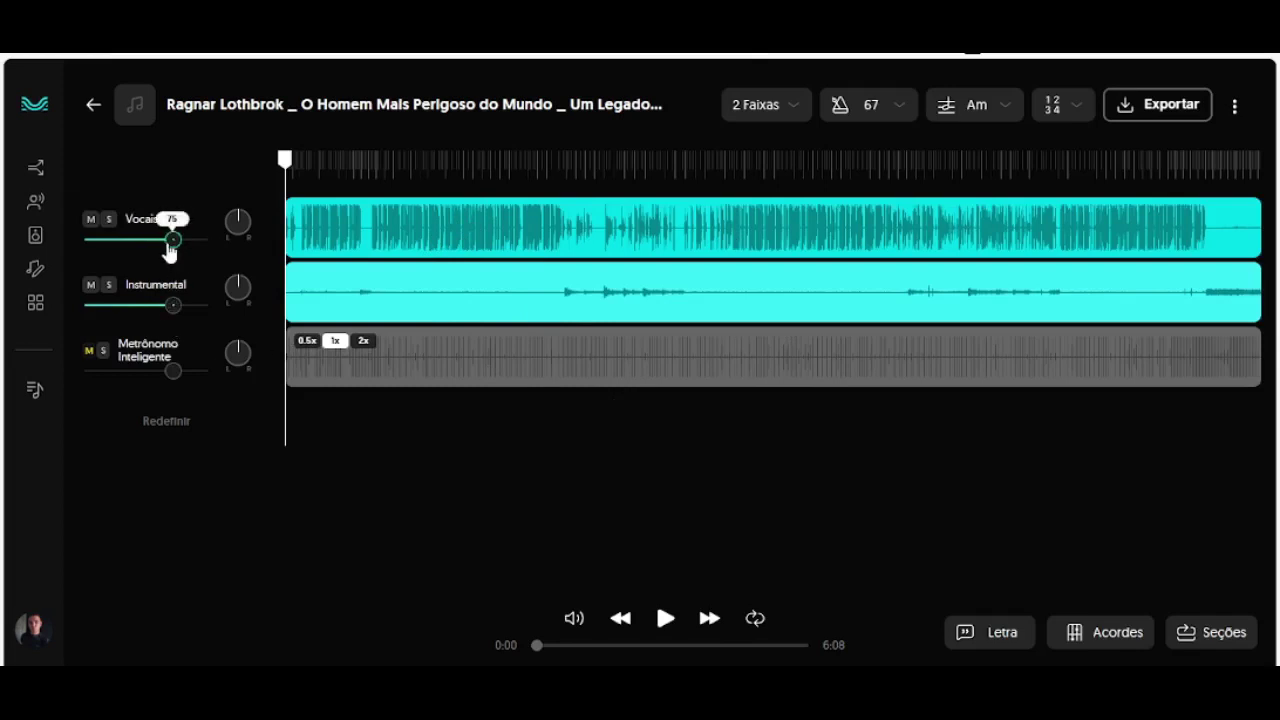
left_click_drag(170, 248, 69, 248)
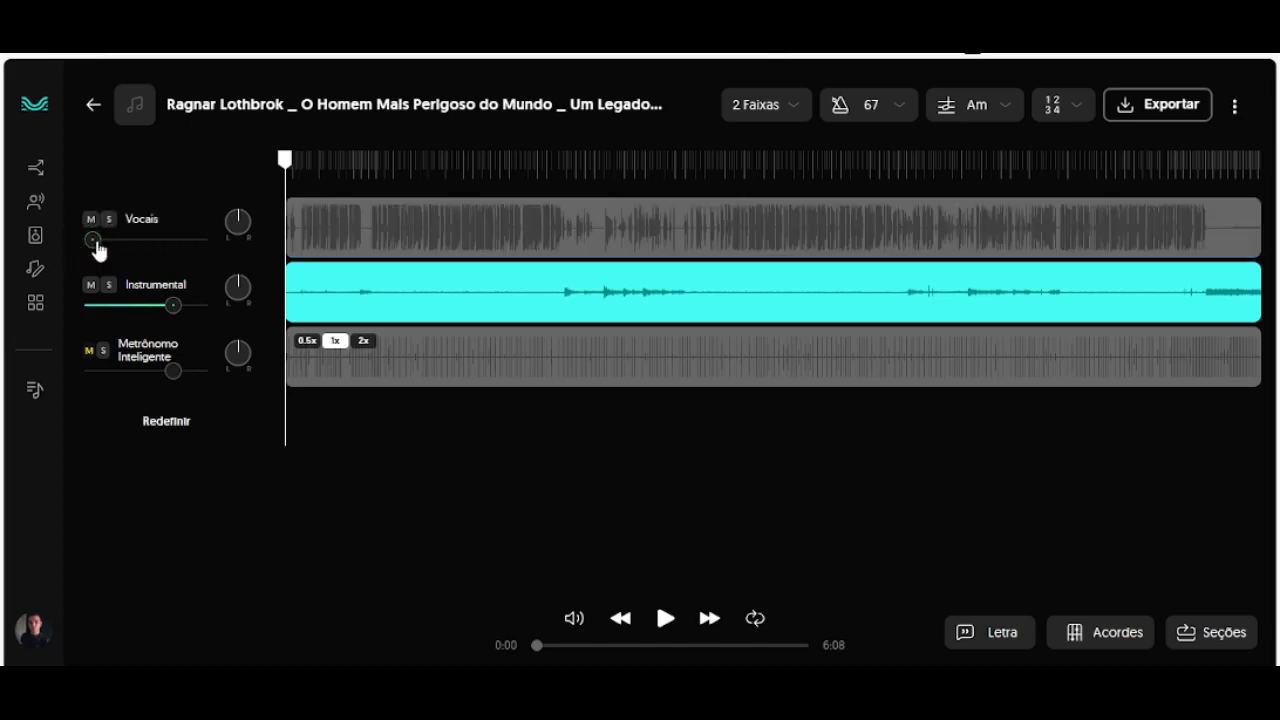
mouse_move(134, 251)
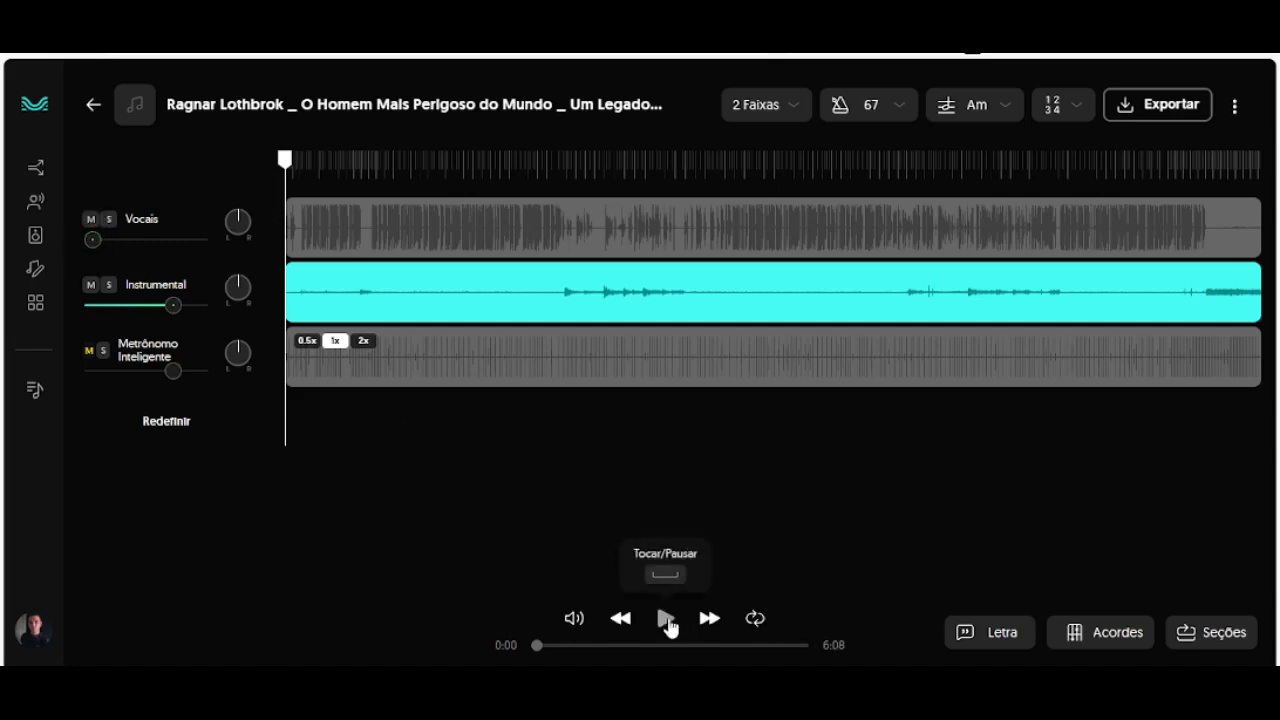
Step: Play the song with only the Instrumental track audible and pause it
left_click(666, 619)
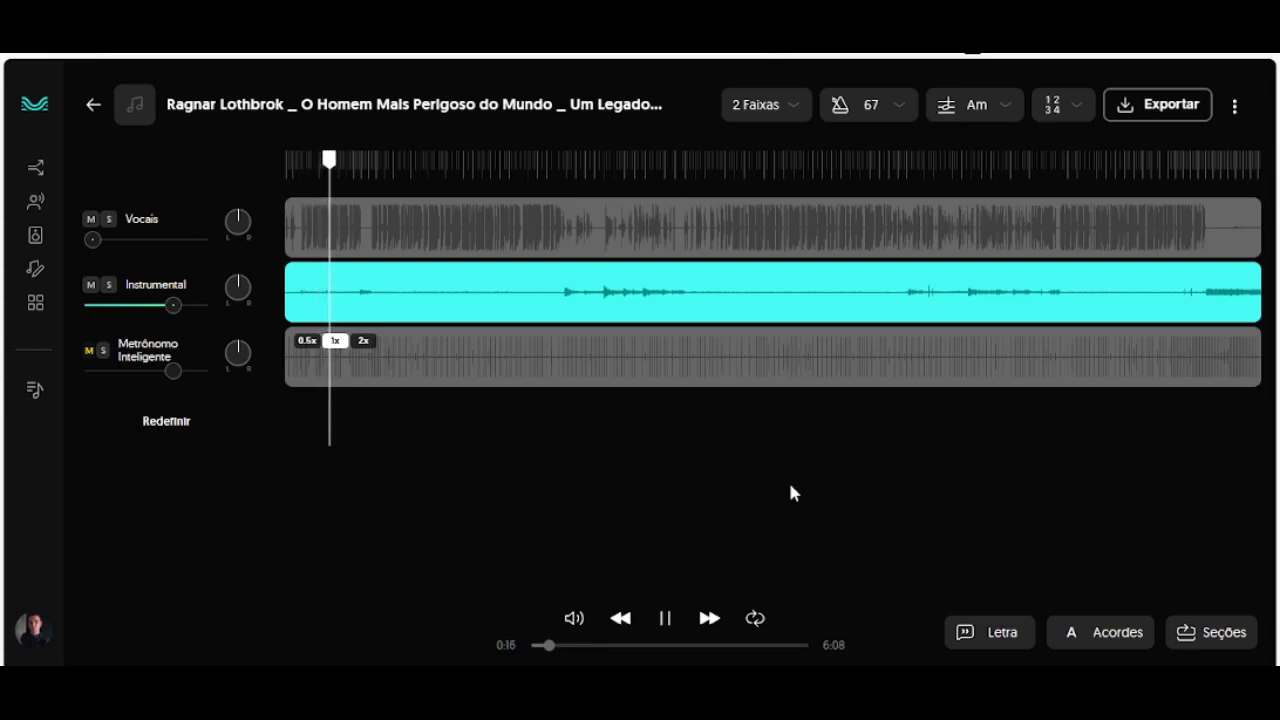
key("XF86AudioPlay")
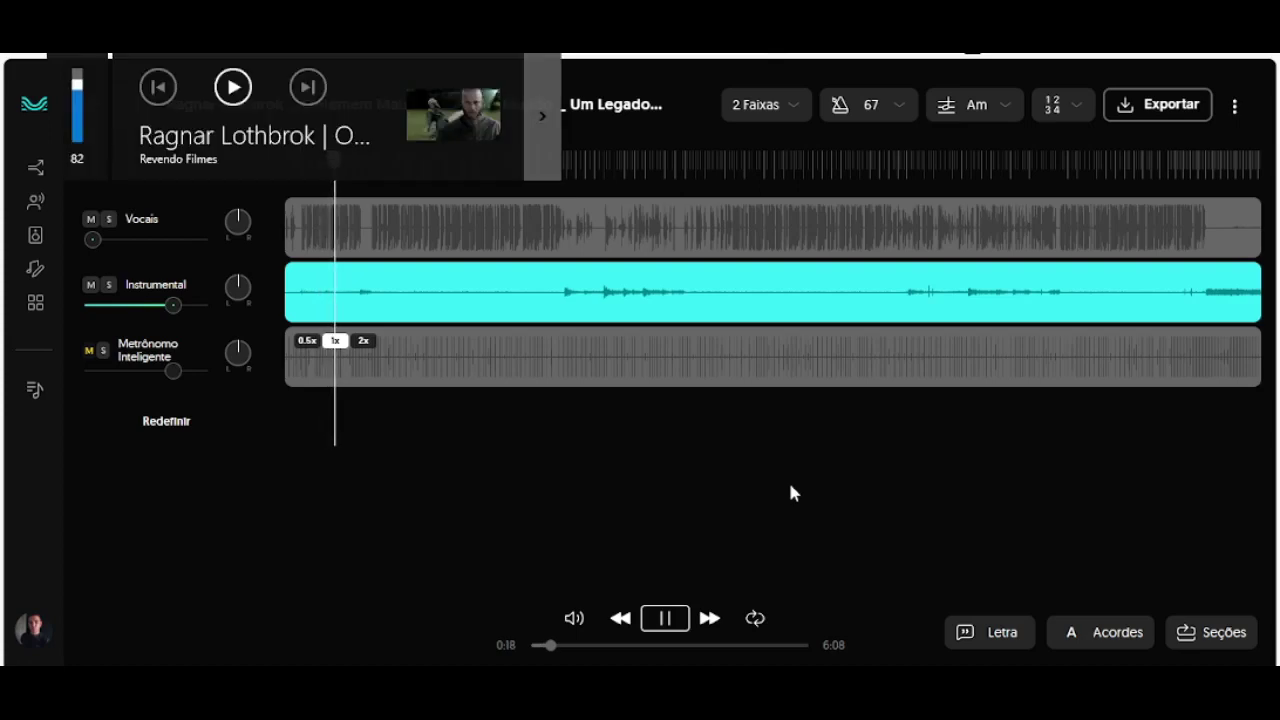
left_click(665, 624)
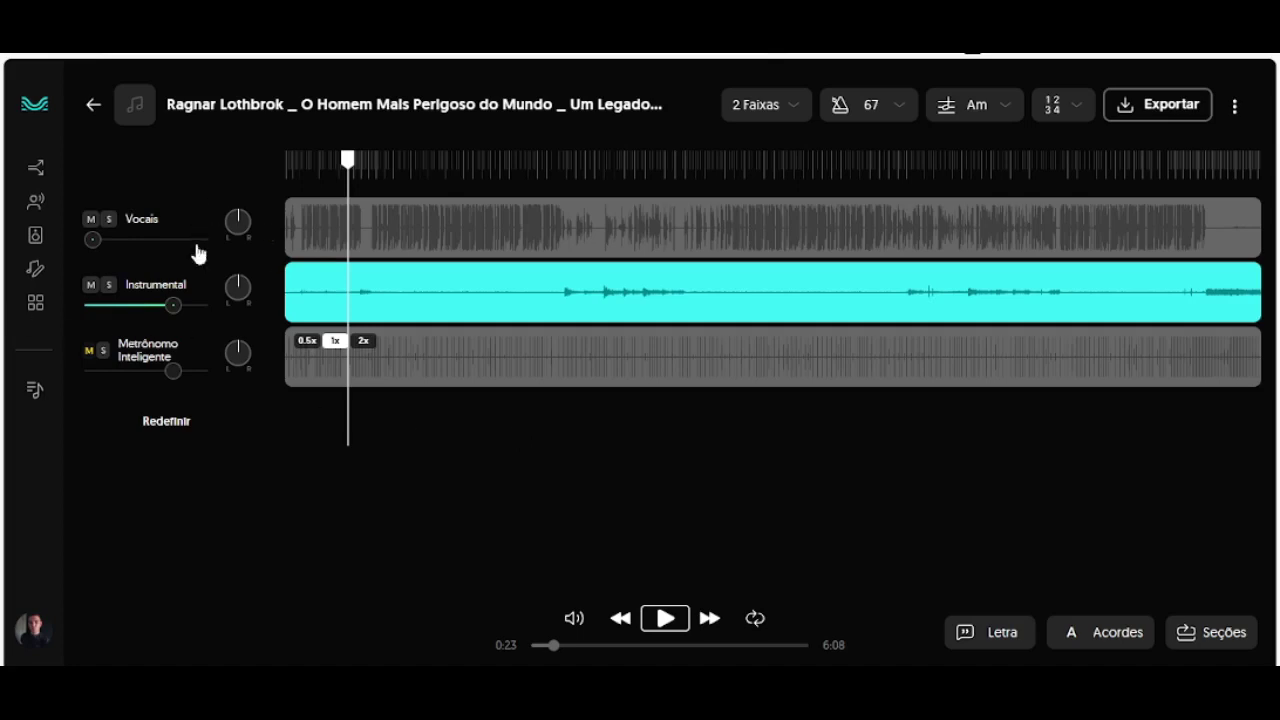
Step: Raise the Vocais track volume to about three quarters and lower the Instrumental track volume to 0
mouse_move(104, 247)
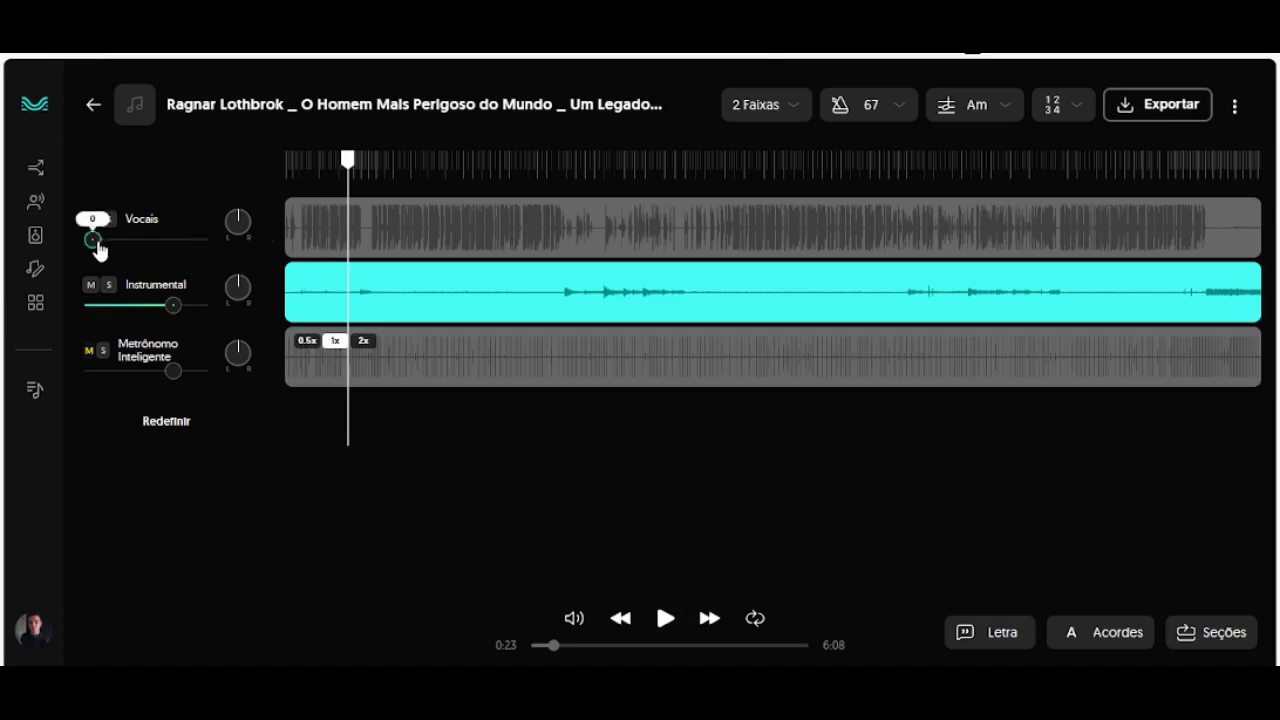
left_click_drag(103, 248, 178, 250)
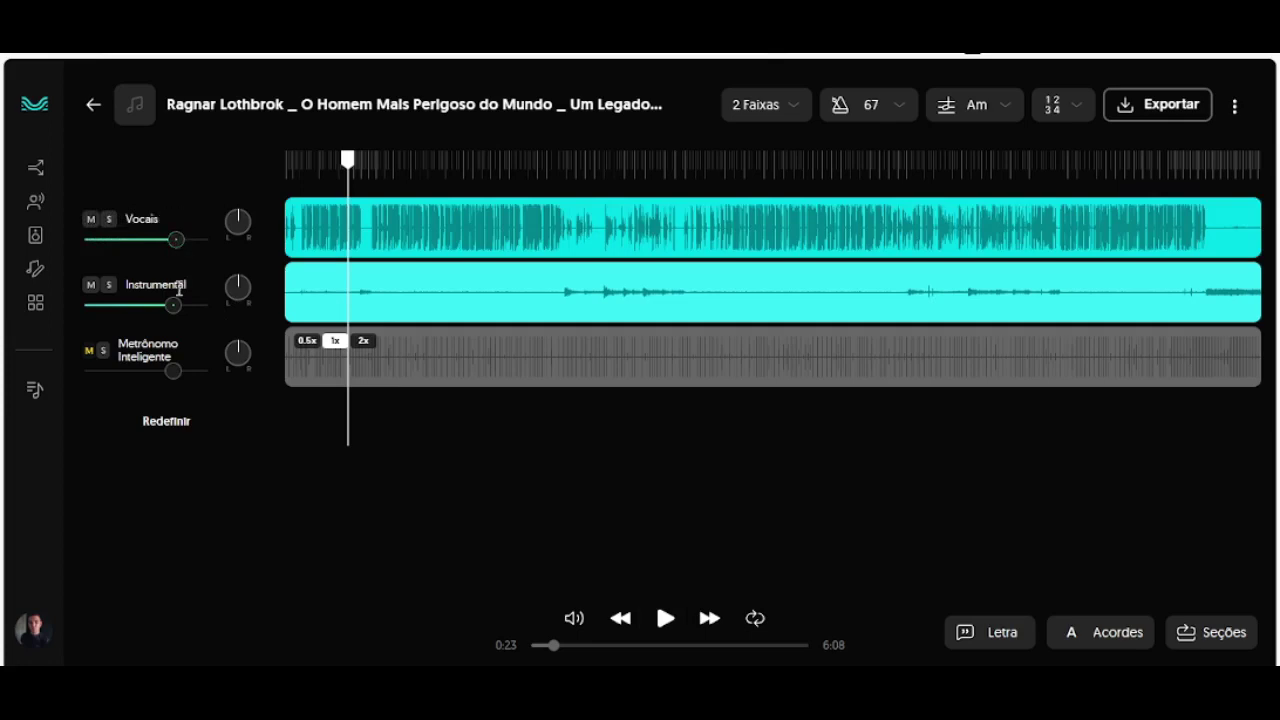
mouse_move(177, 312)
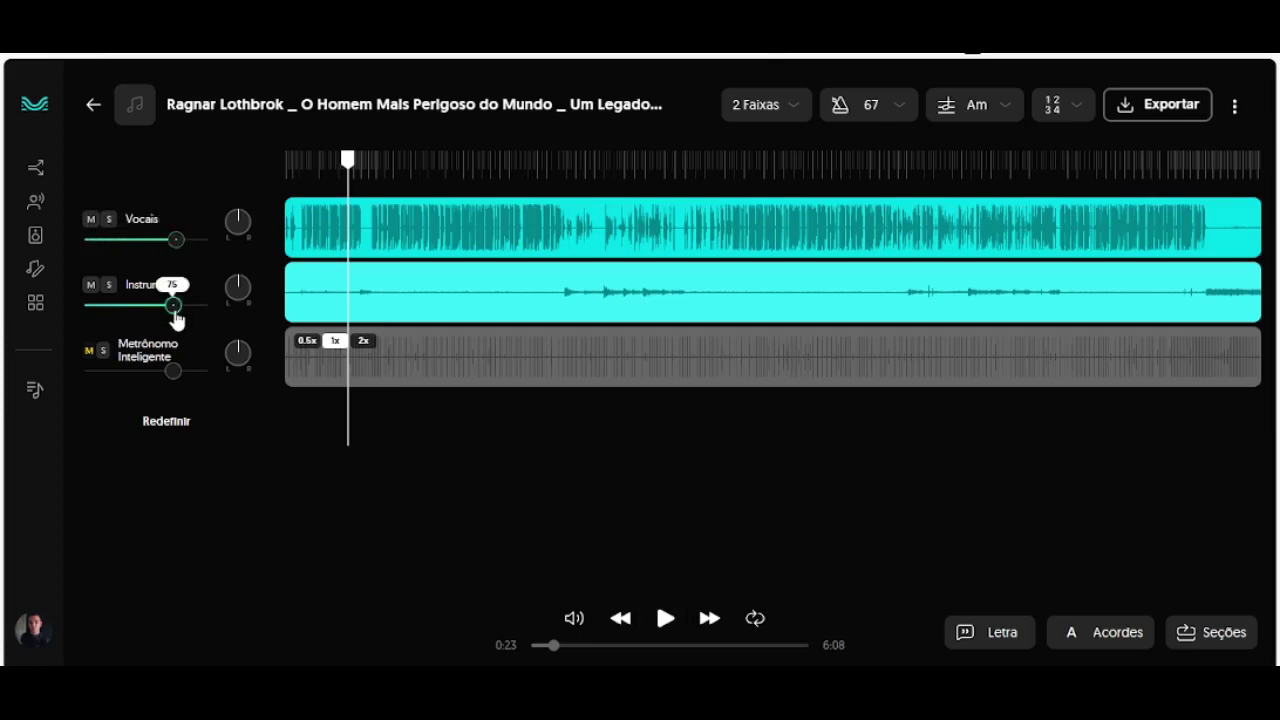
left_click_drag(174, 312, 88, 306)
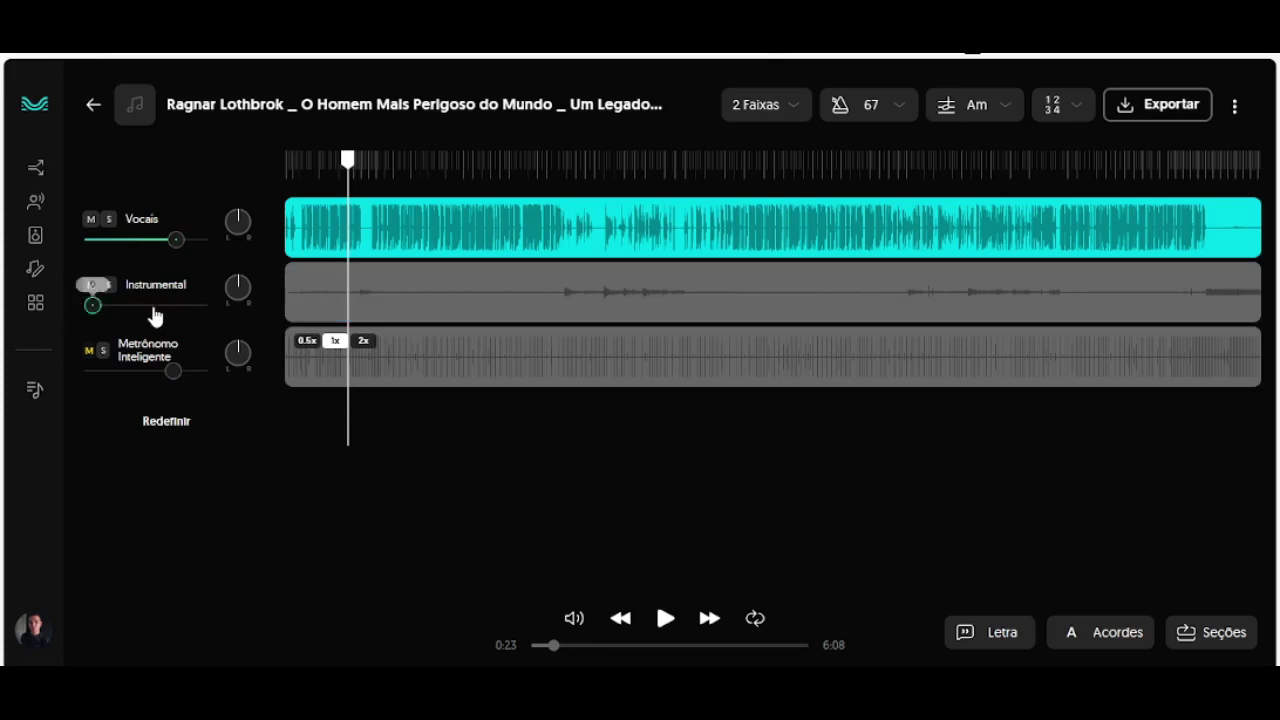
mouse_move(86, 313)
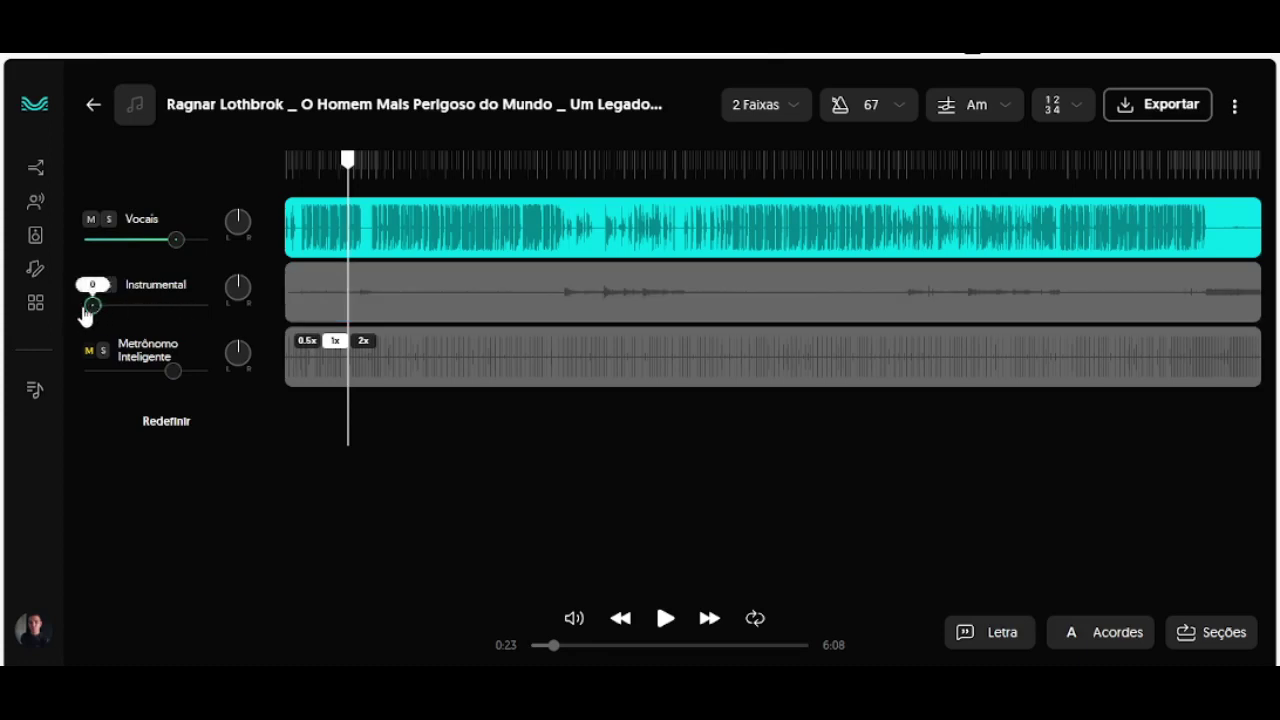
left_click_drag(128, 311, 63, 309)
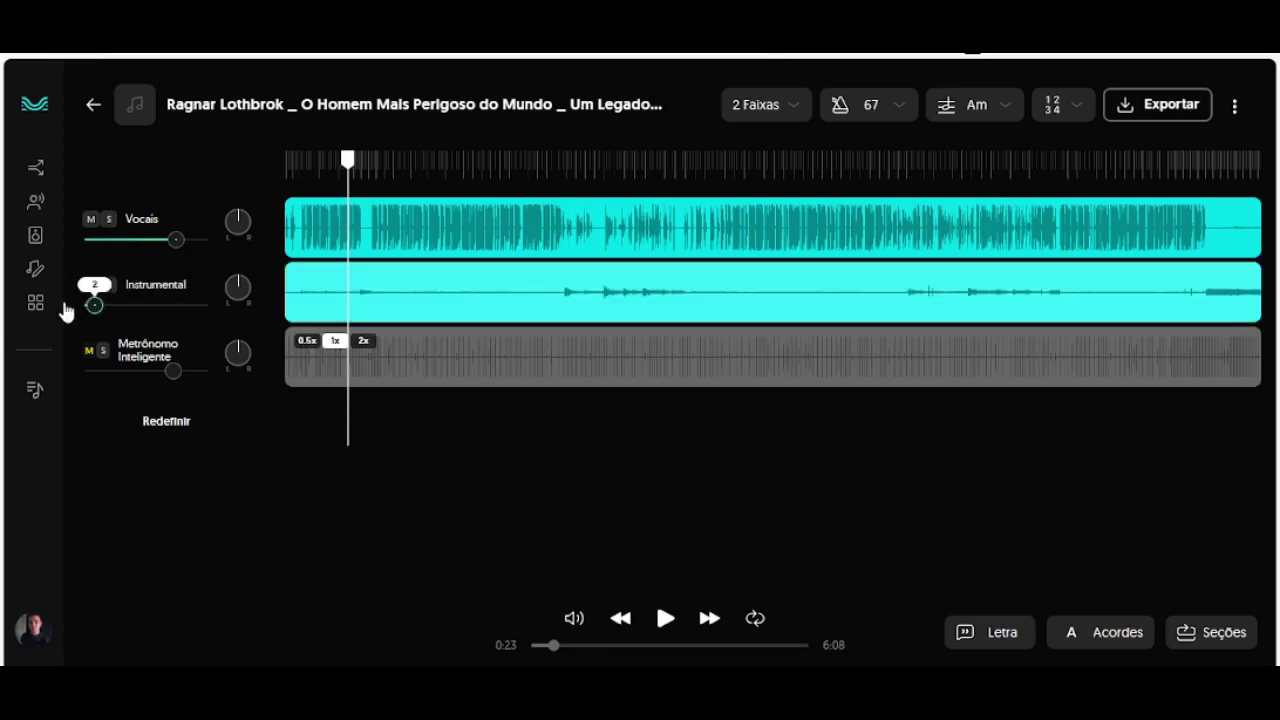
Step: Play the song with only the Vocais track audible and pause it
left_click(666, 620)
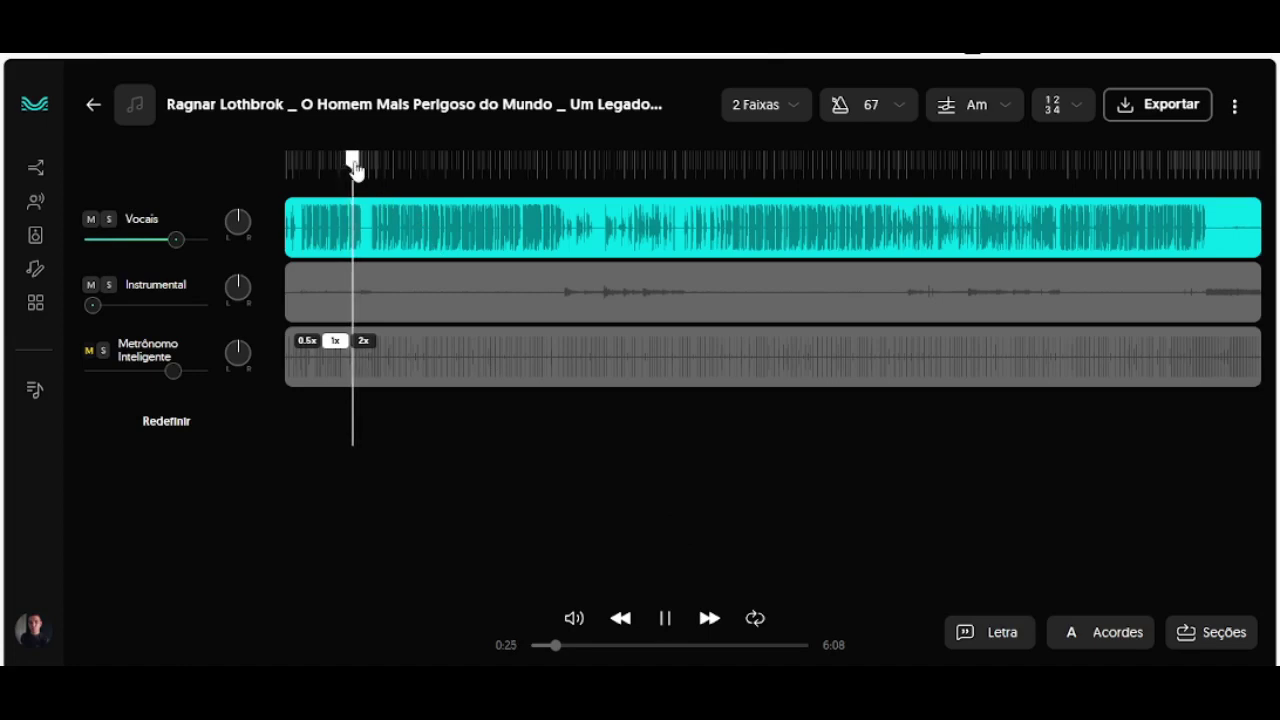
left_click(288, 240)
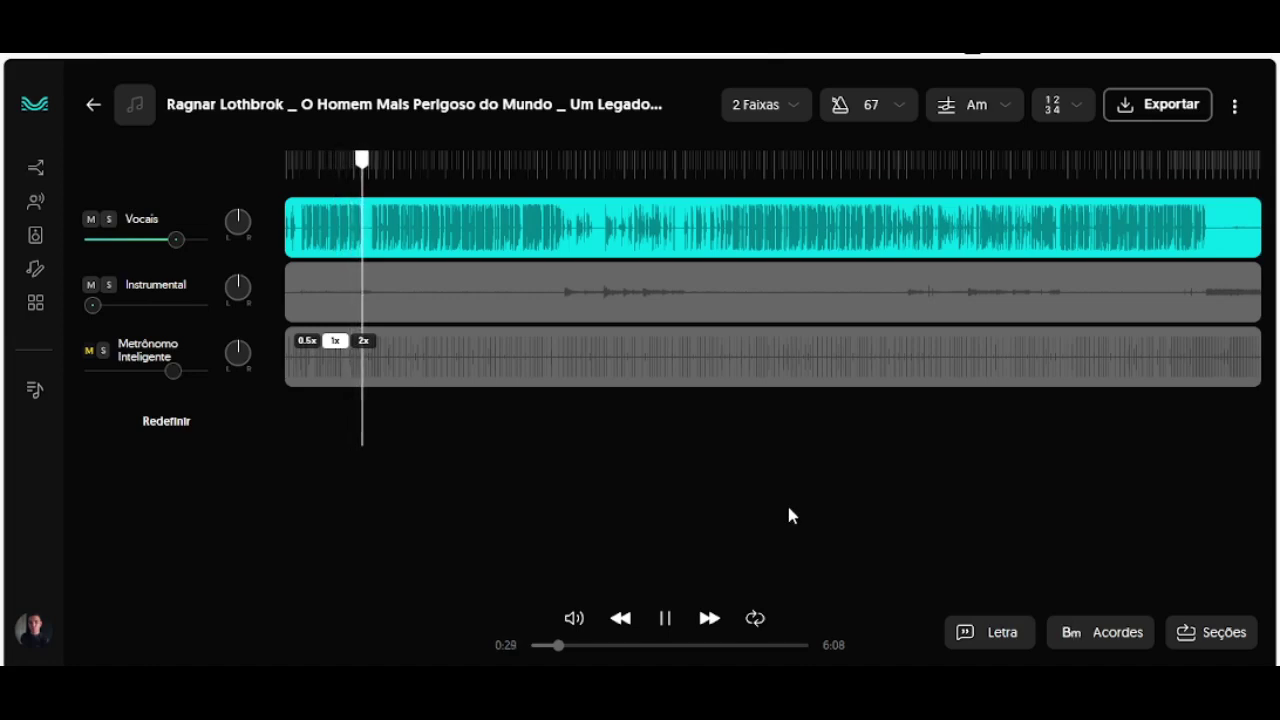
left_click(665, 619)
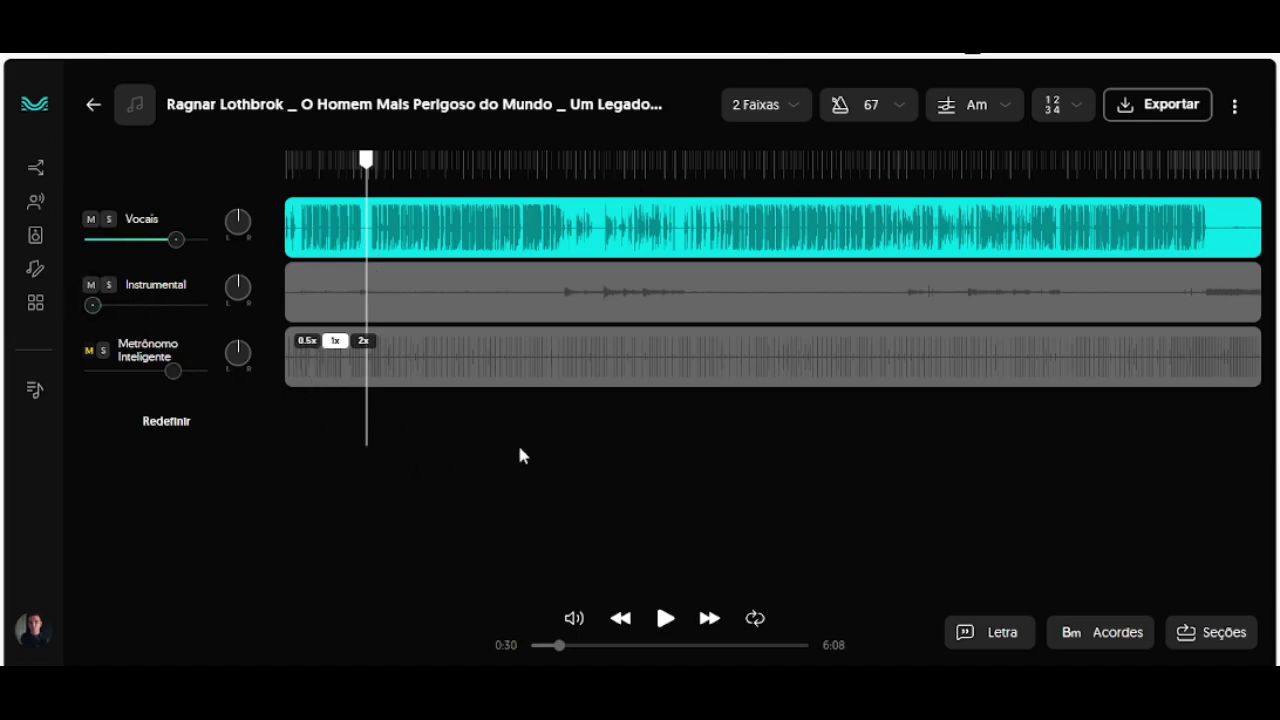
Step: Return to the separated tracks list, reopen the Ragnar Lothbrok song and export its Vocais track as MP3
left_click(90, 106)
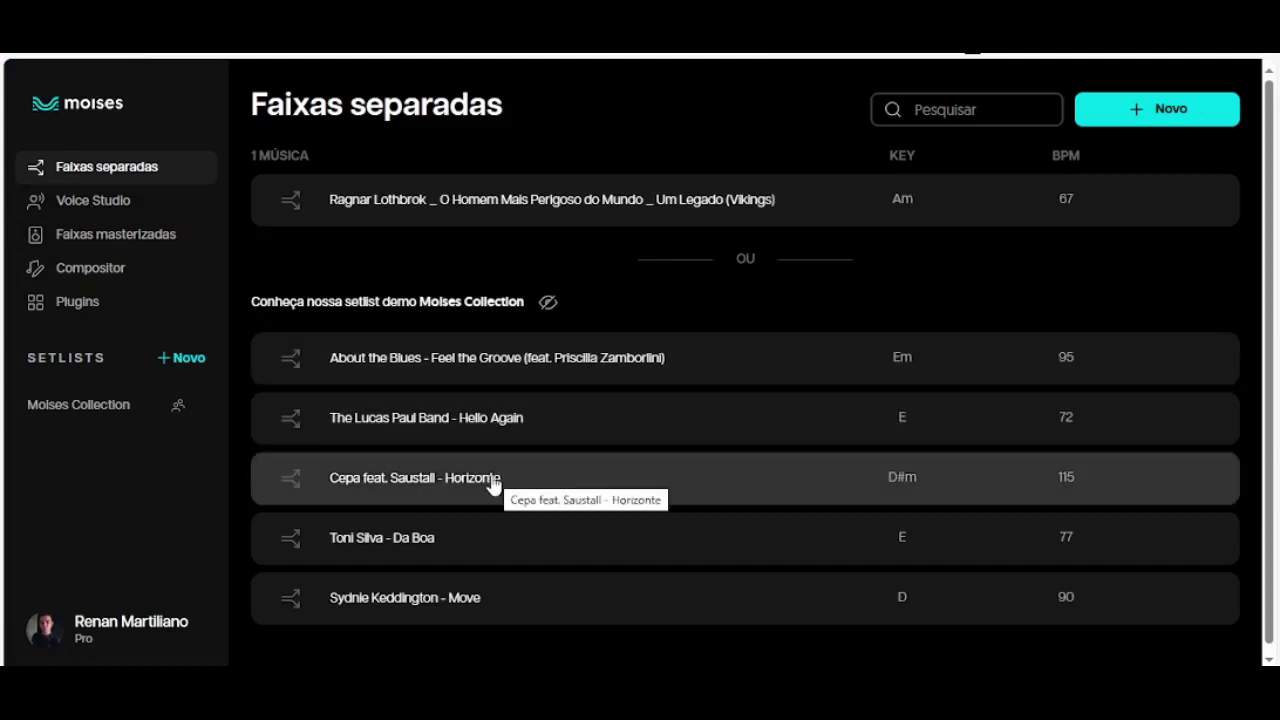
scroll(894, 280, "down", 1)
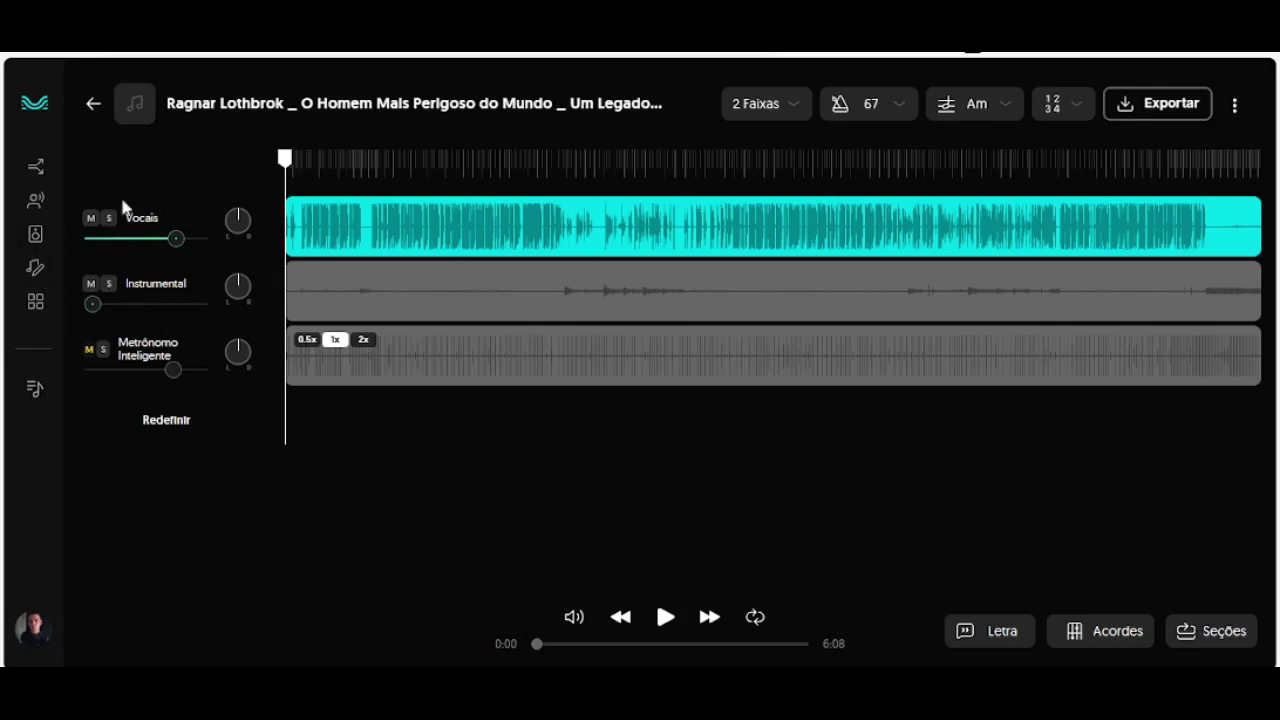
left_click(1147, 110)
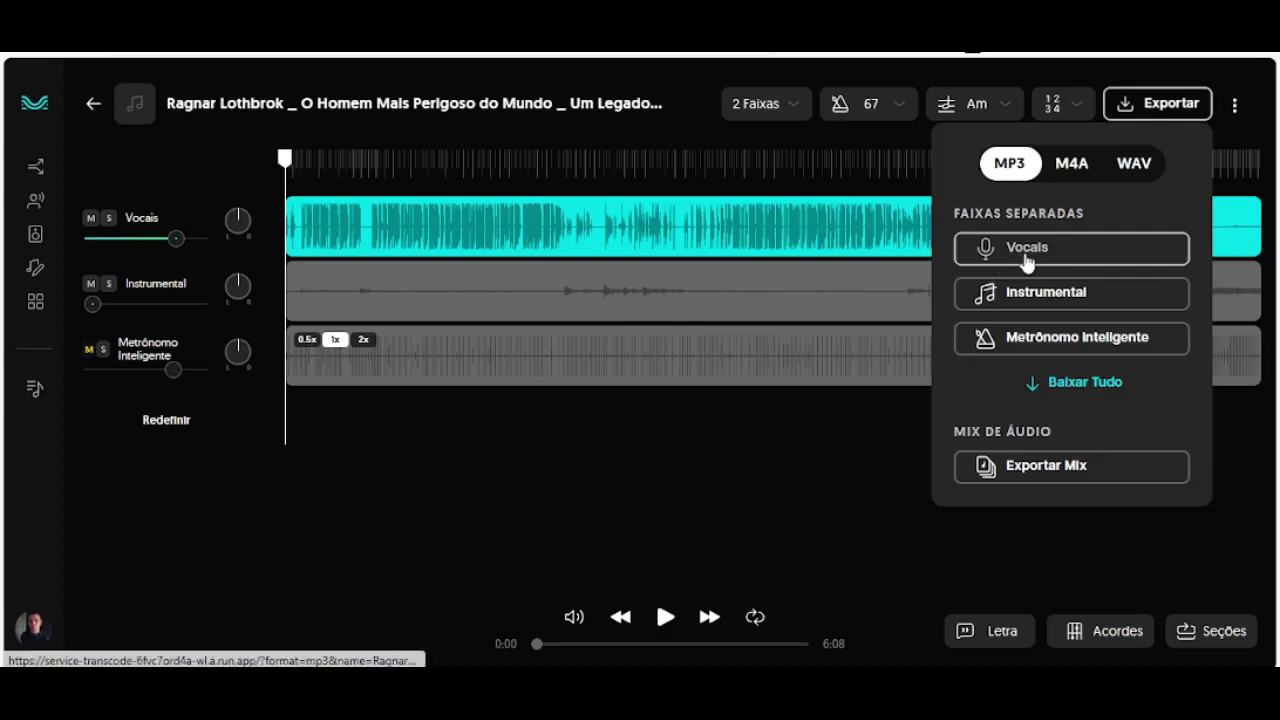
left_click(1065, 262)
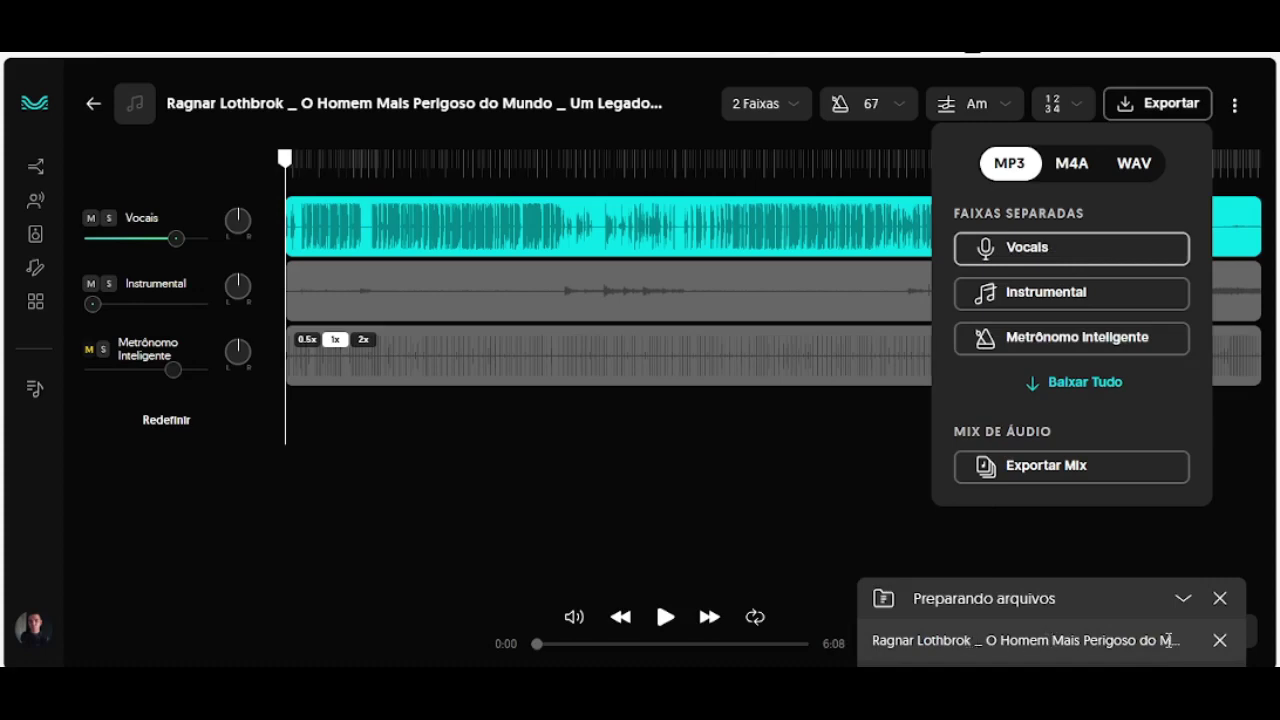
Step: Raise the Instrumental track volume above the midpoint and lower the Vocais track volume to 0
mouse_move(151, 309)
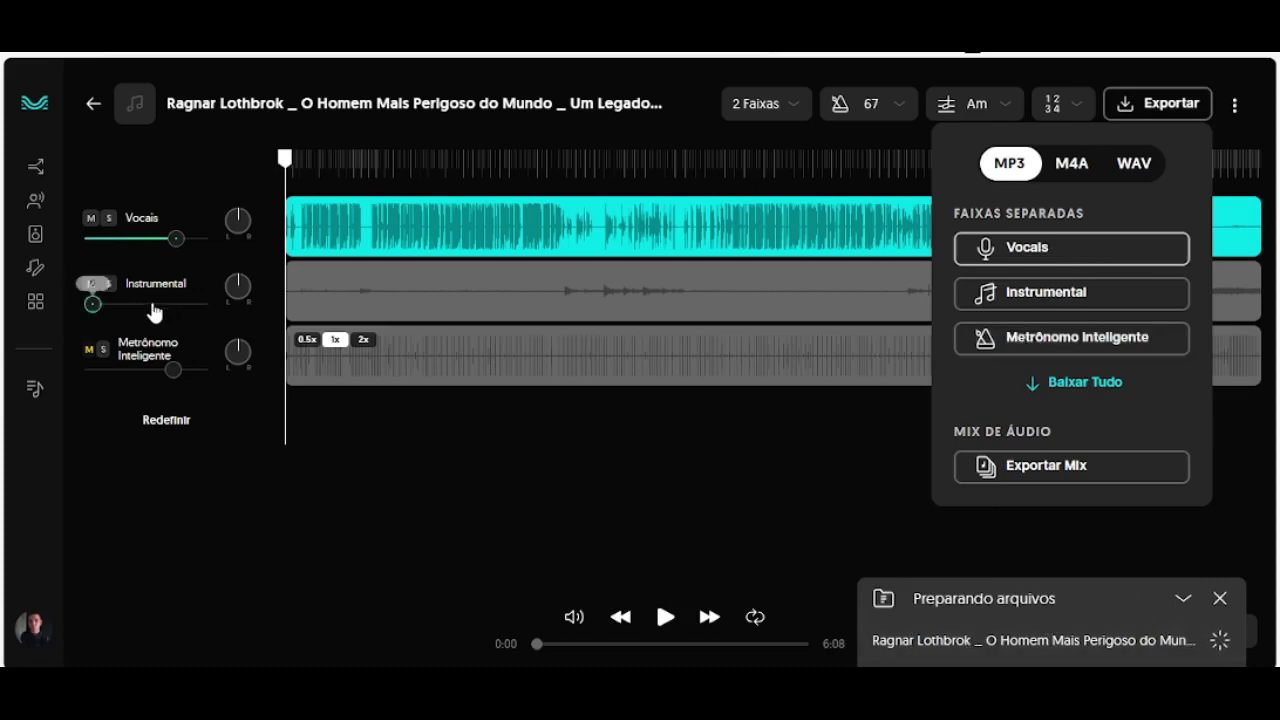
left_click_drag(92, 310, 163, 312)
left_click_drag(176, 238, 92, 240)
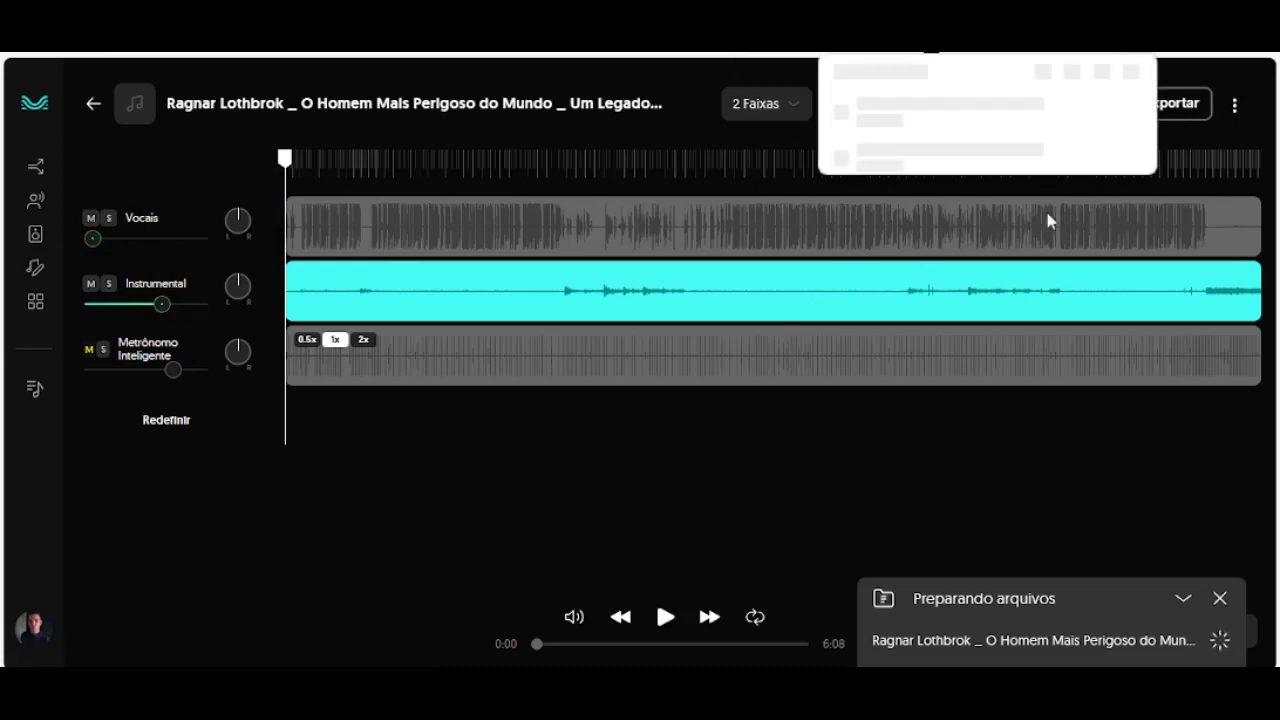
Step: Check the exported vocals file in the browser's downloads list and dismiss the list
mouse_move(1040, 115)
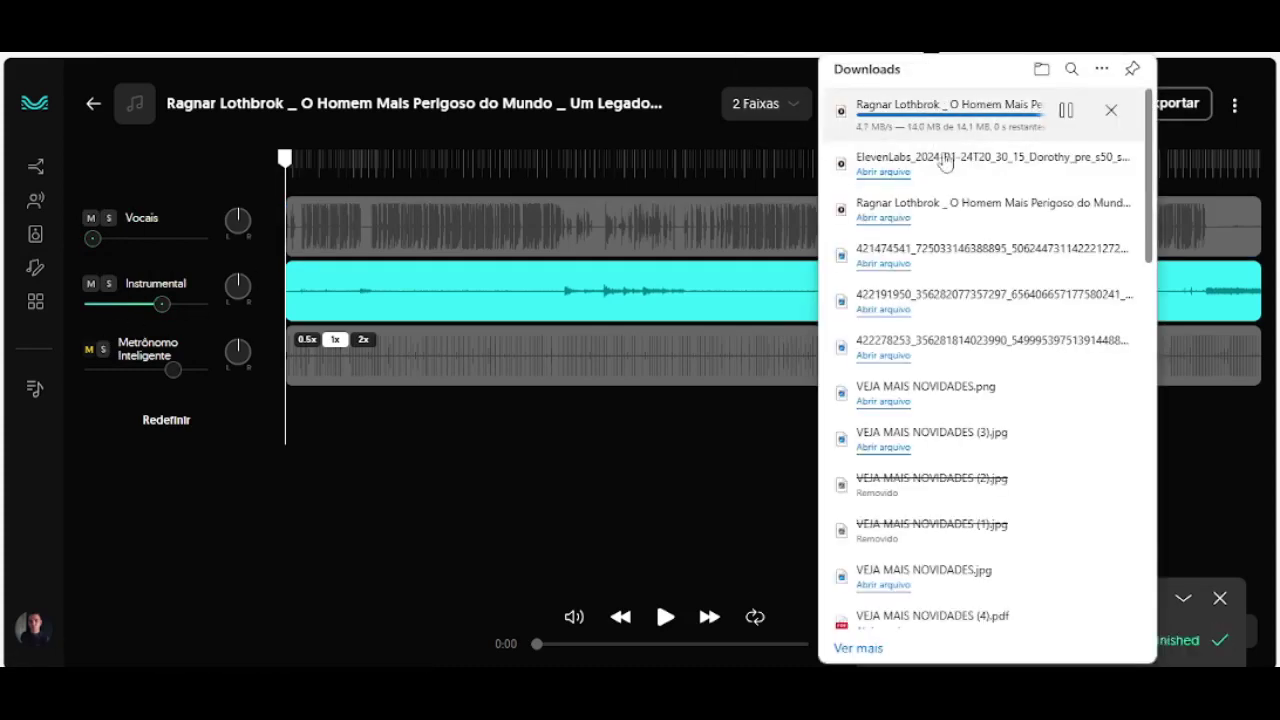
left_click(1112, 112)
left_click(600, 428)
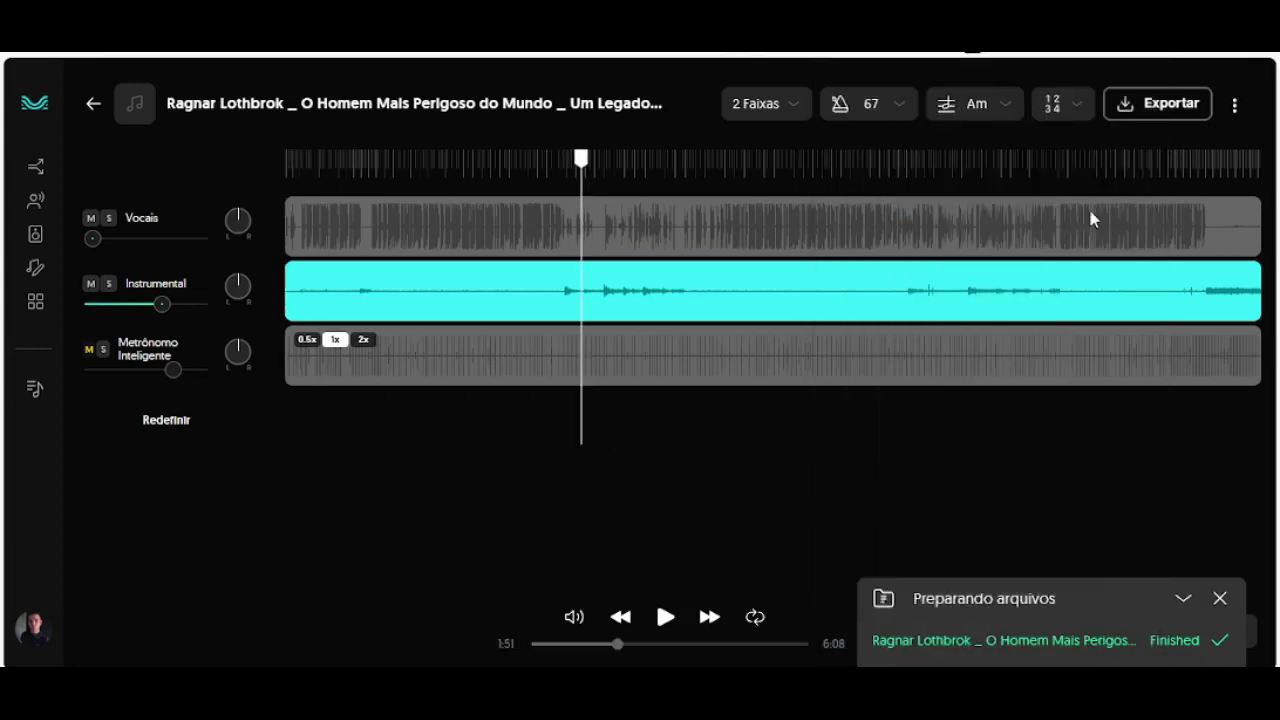
Step: Review the export formats and separate track options for the song and close them
left_click(1130, 115)
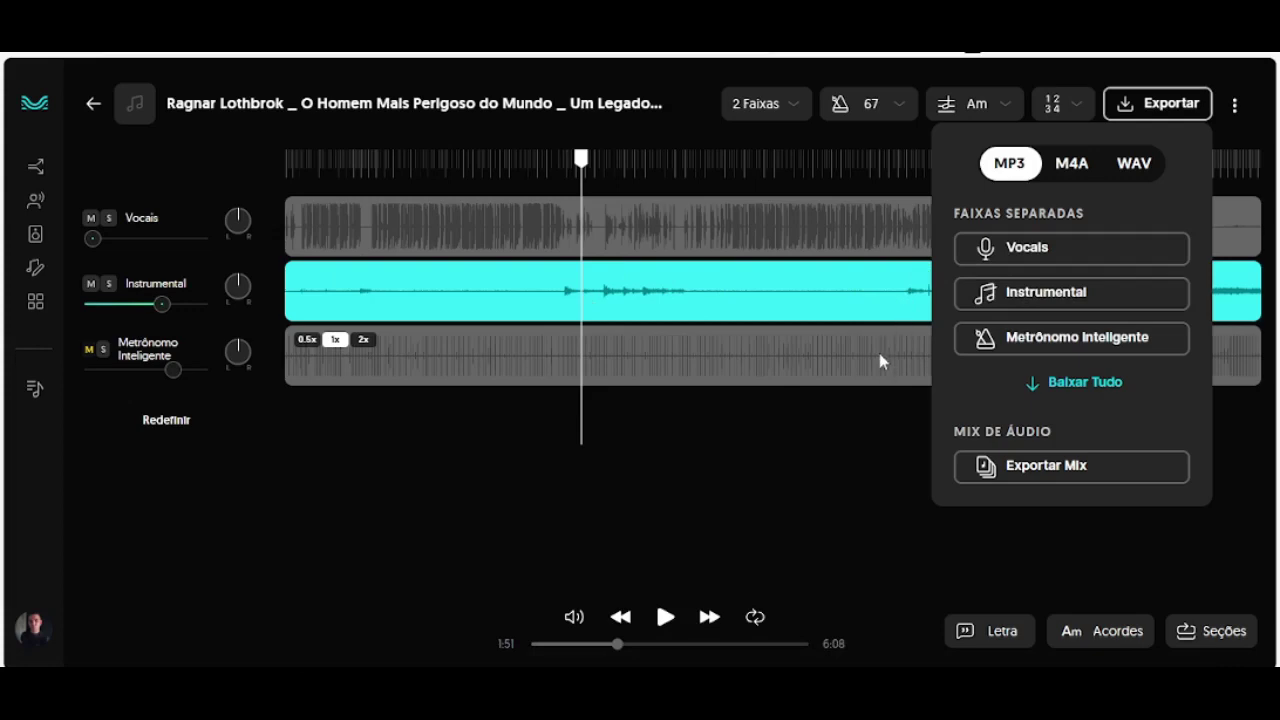
left_click(817, 442)
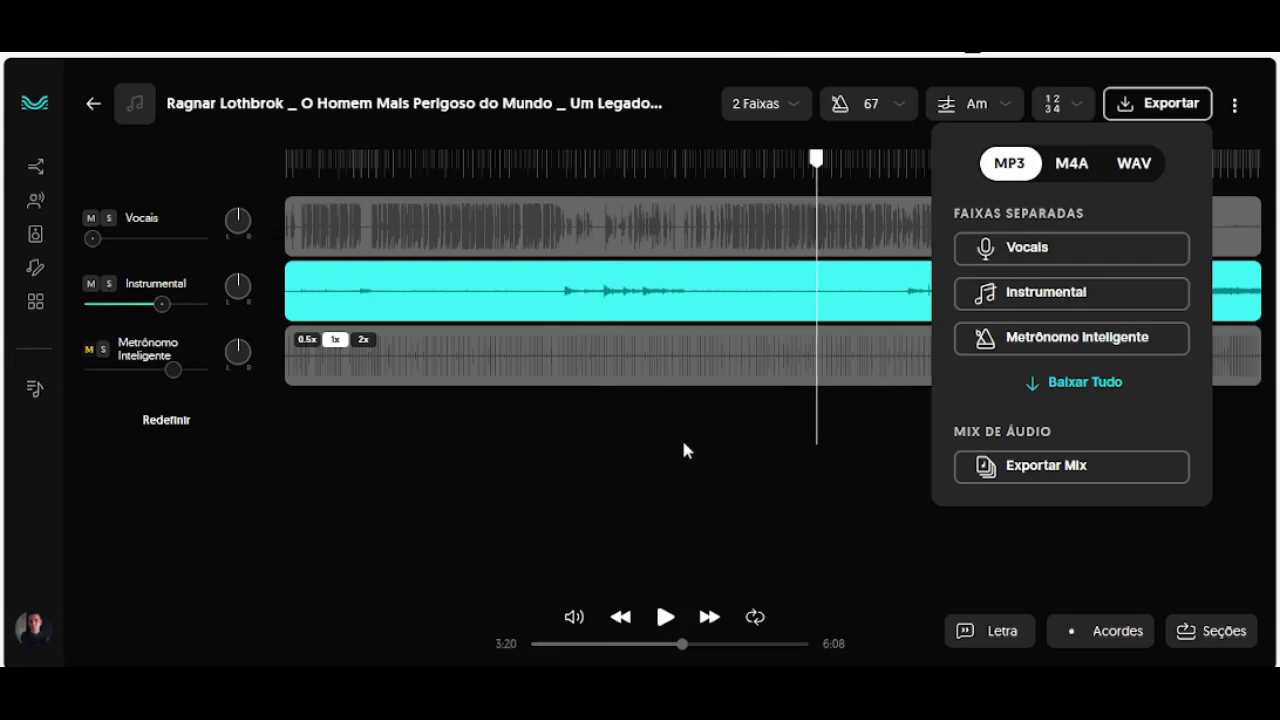
left_click(656, 440)
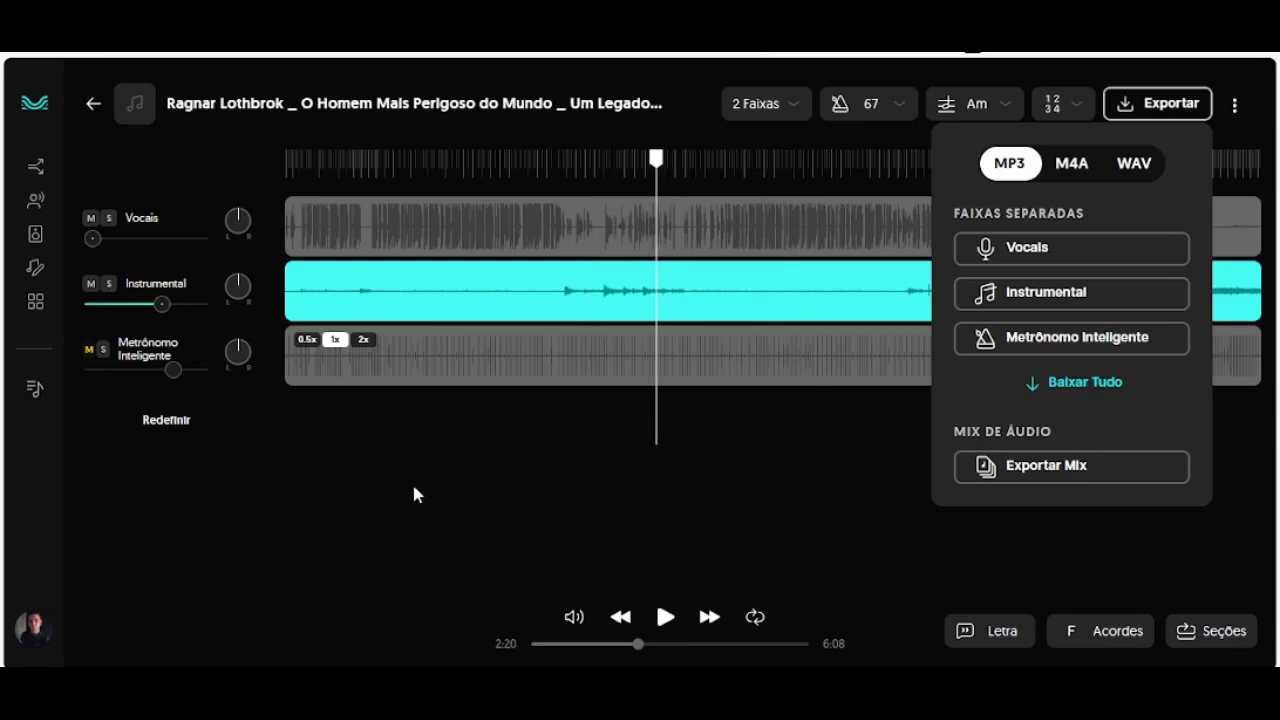
left_click(1126, 116)
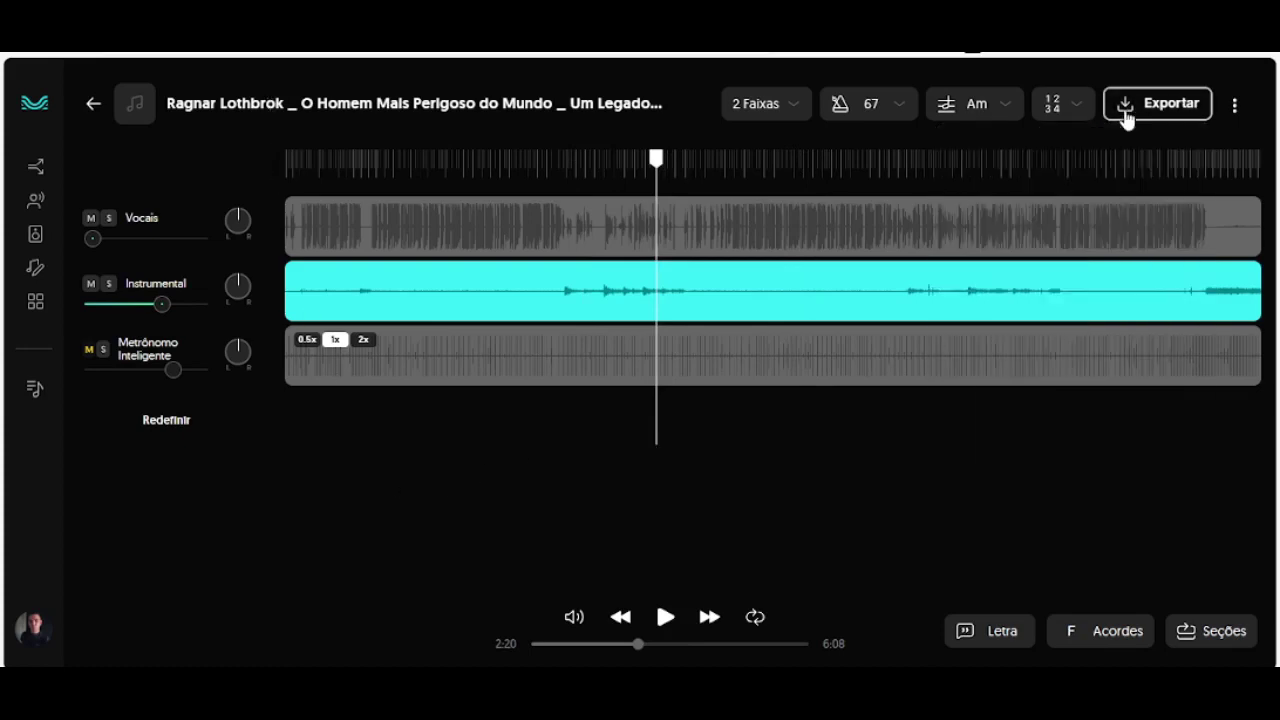